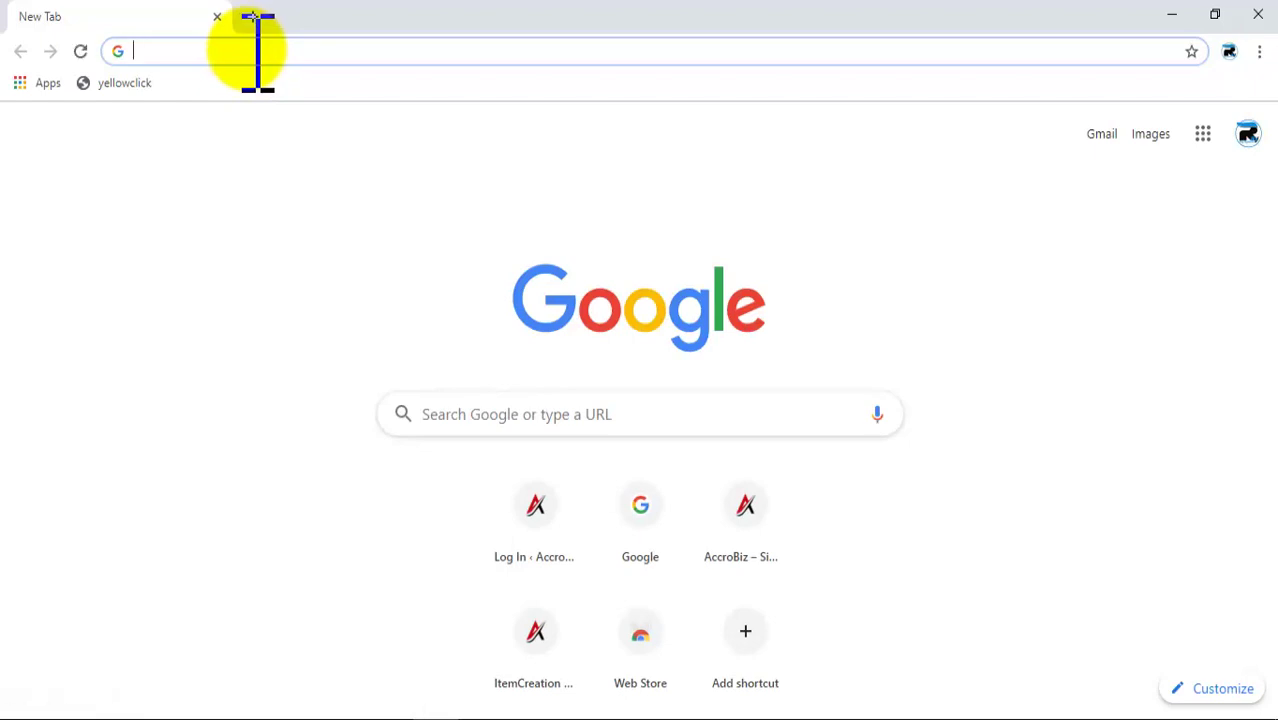
pyautogui.write('www.')
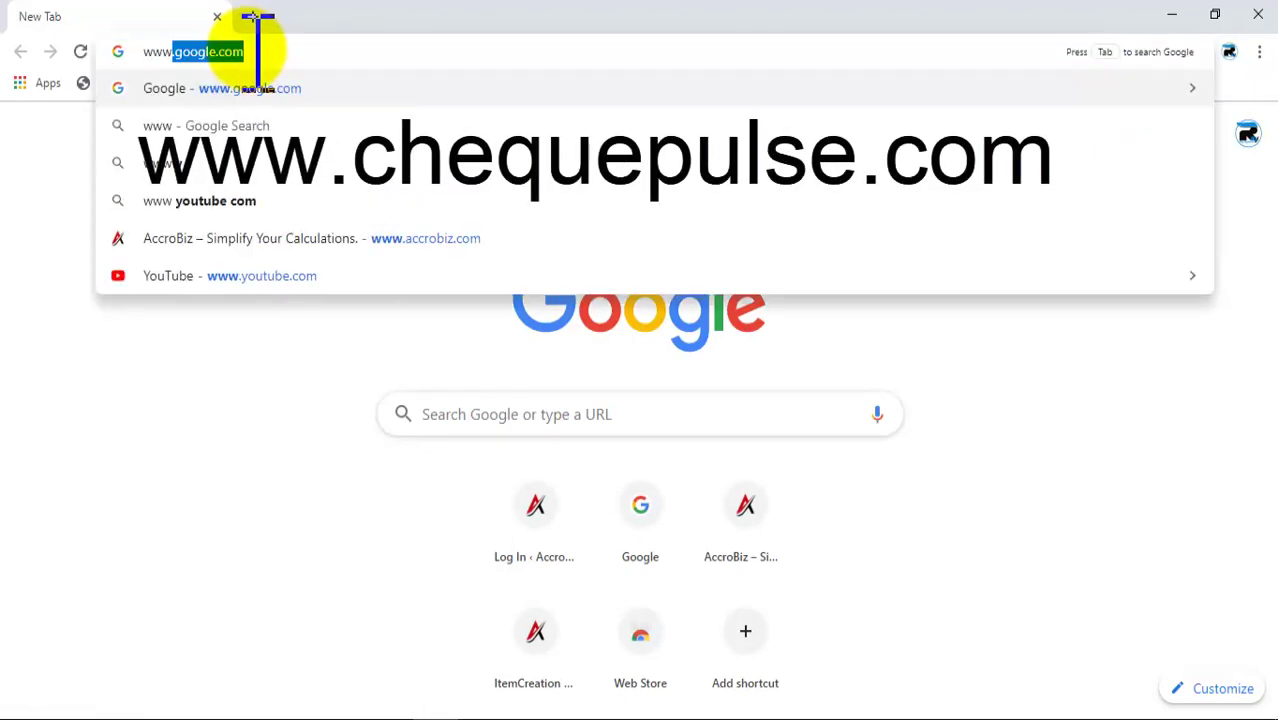
pyautogui.write('.che')
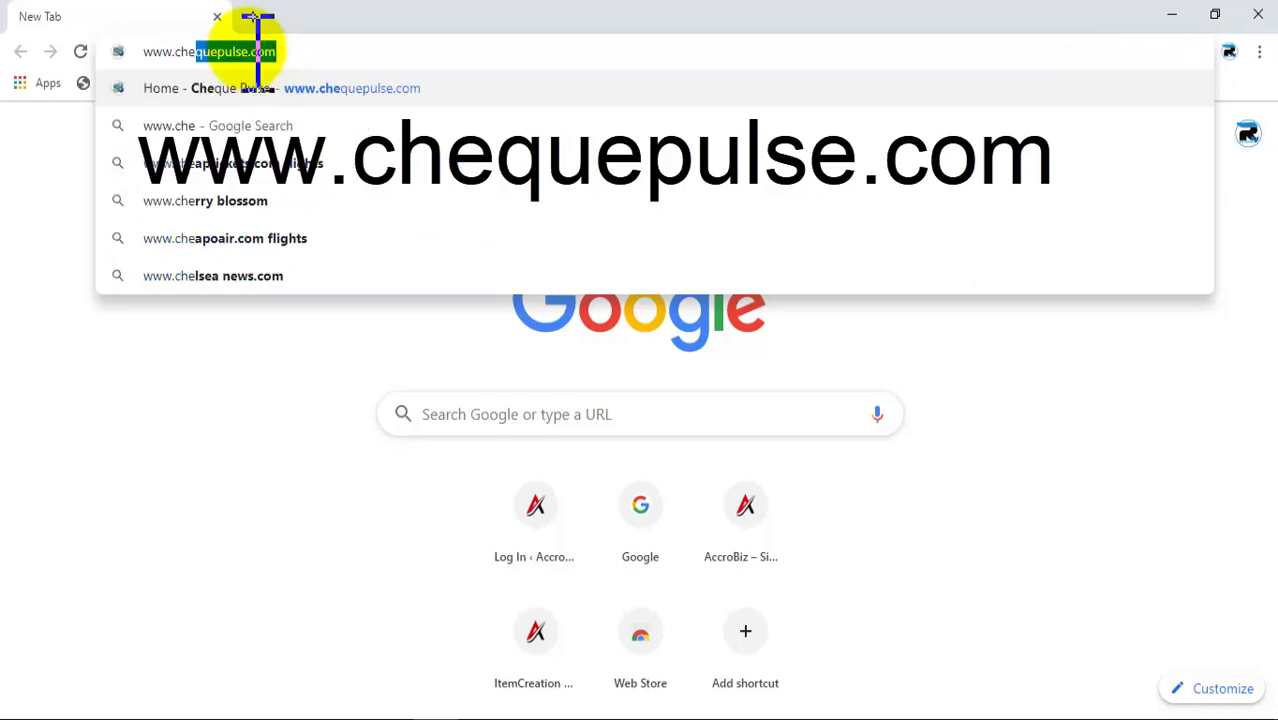
pyautogui.press('Right')
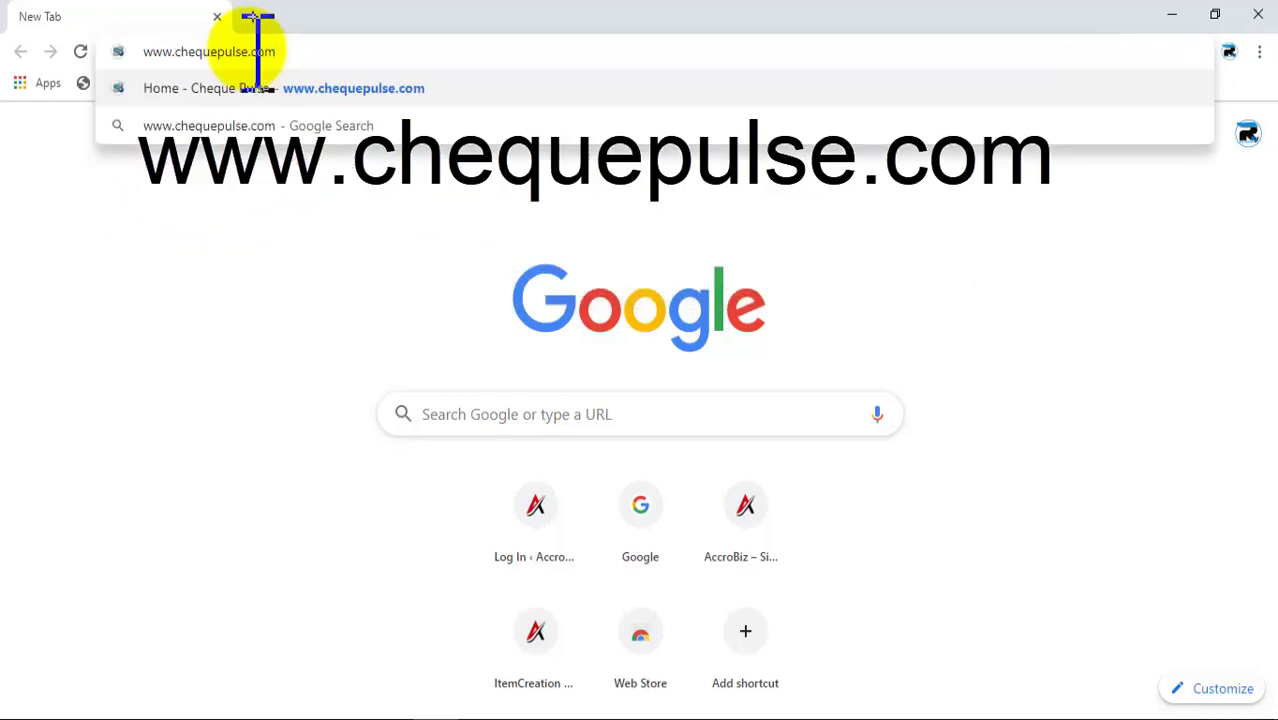
pyautogui.press('Return')
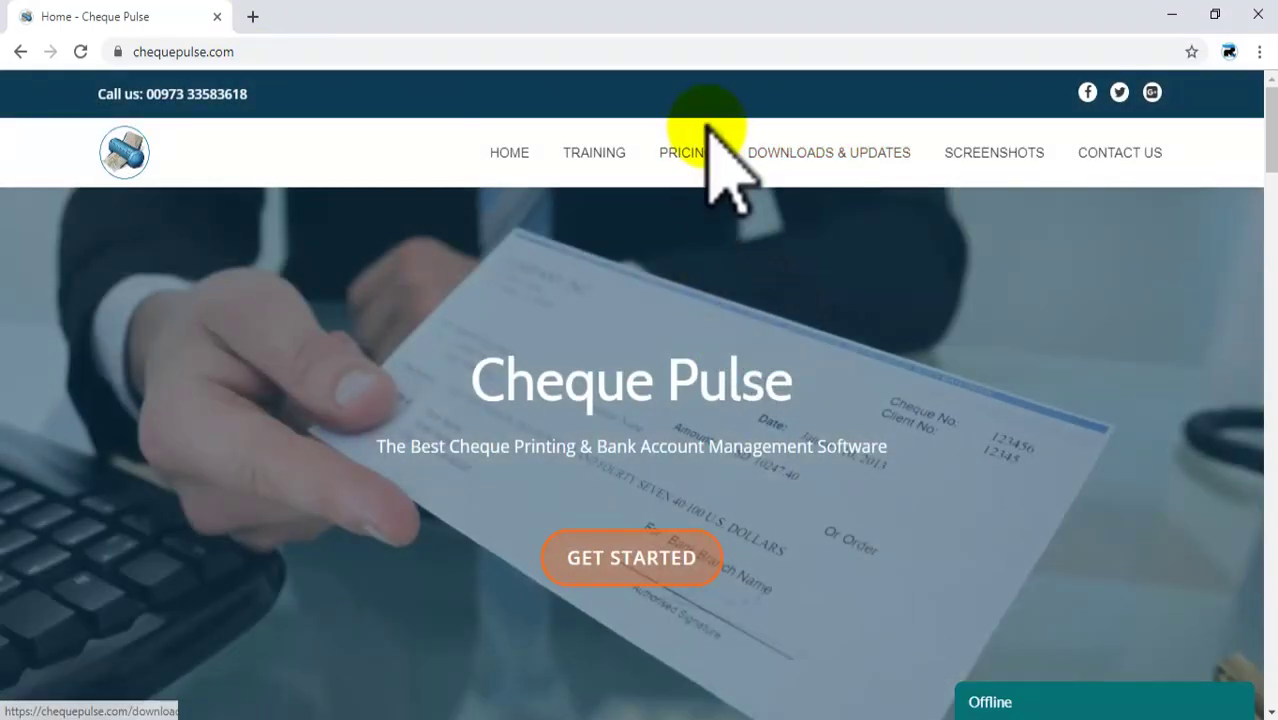
# Download ChequePulseSetup.zip (version 18.1) from Downloads & Updates and show it in its folder.
pyautogui.click(828, 155)
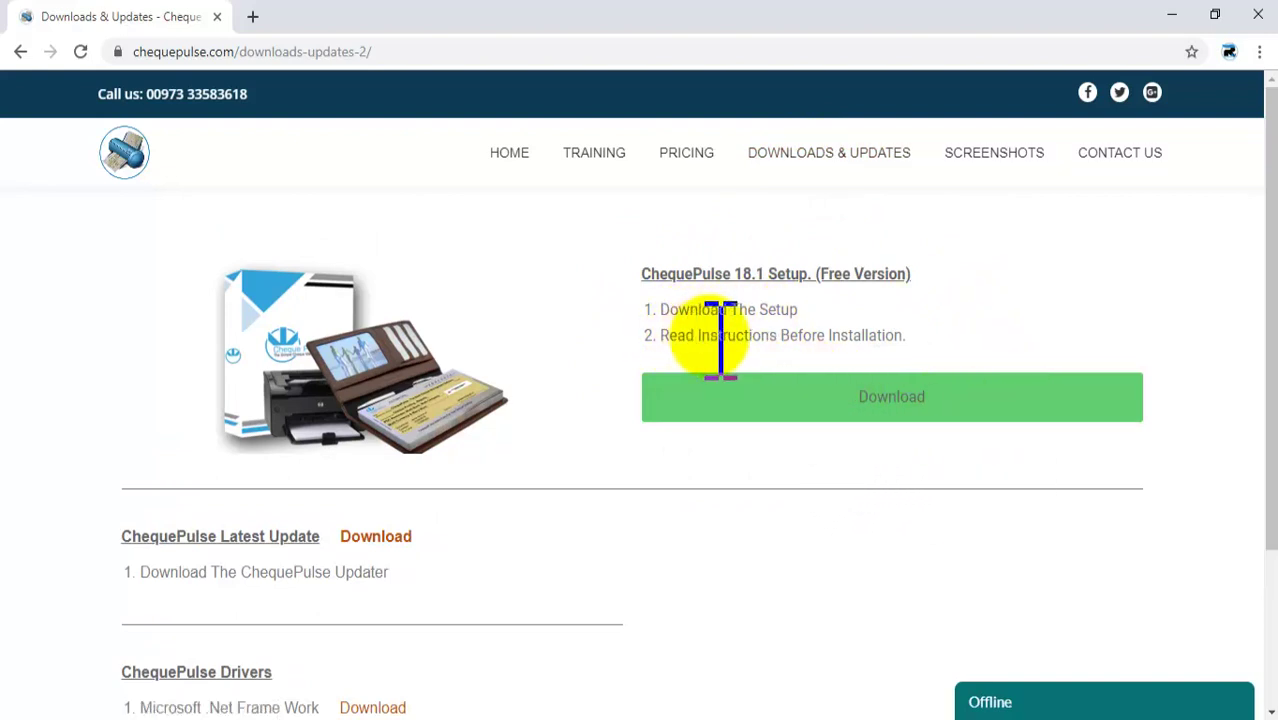
pyautogui.moveTo(673, 337); pyautogui.dragTo(924, 336)
pyautogui.click(927, 400)
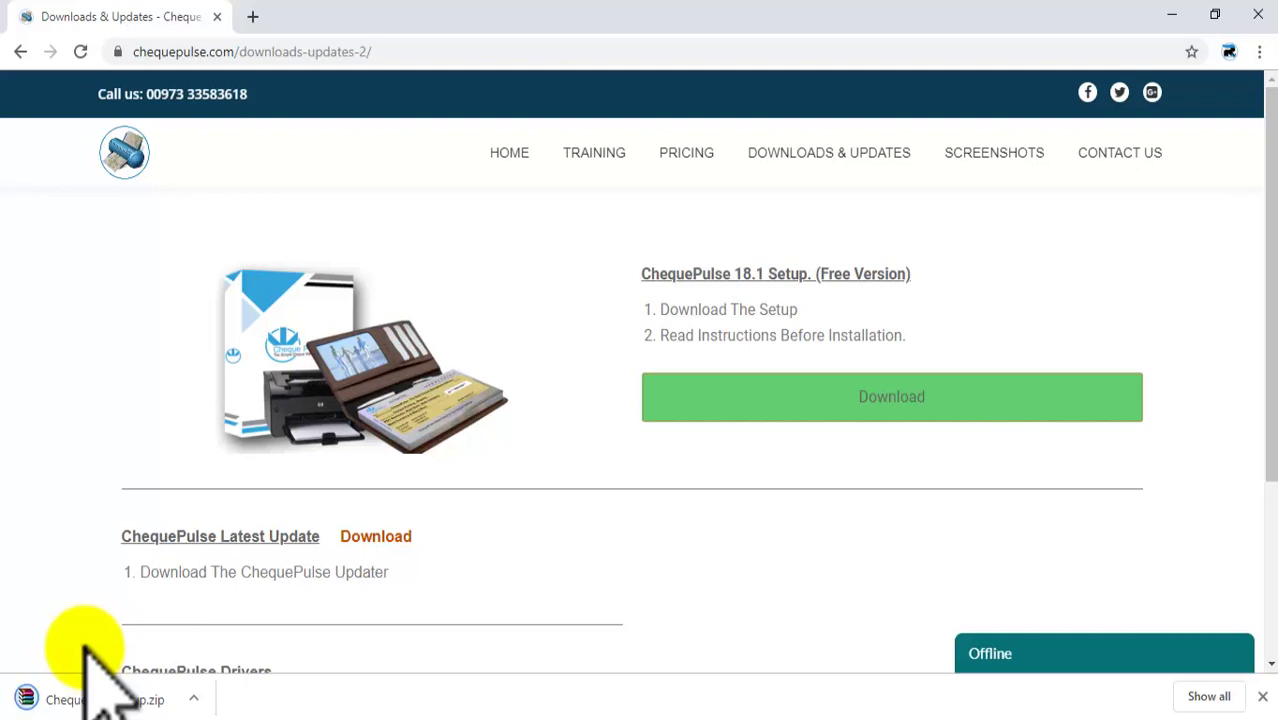
pyautogui.click(192, 697)
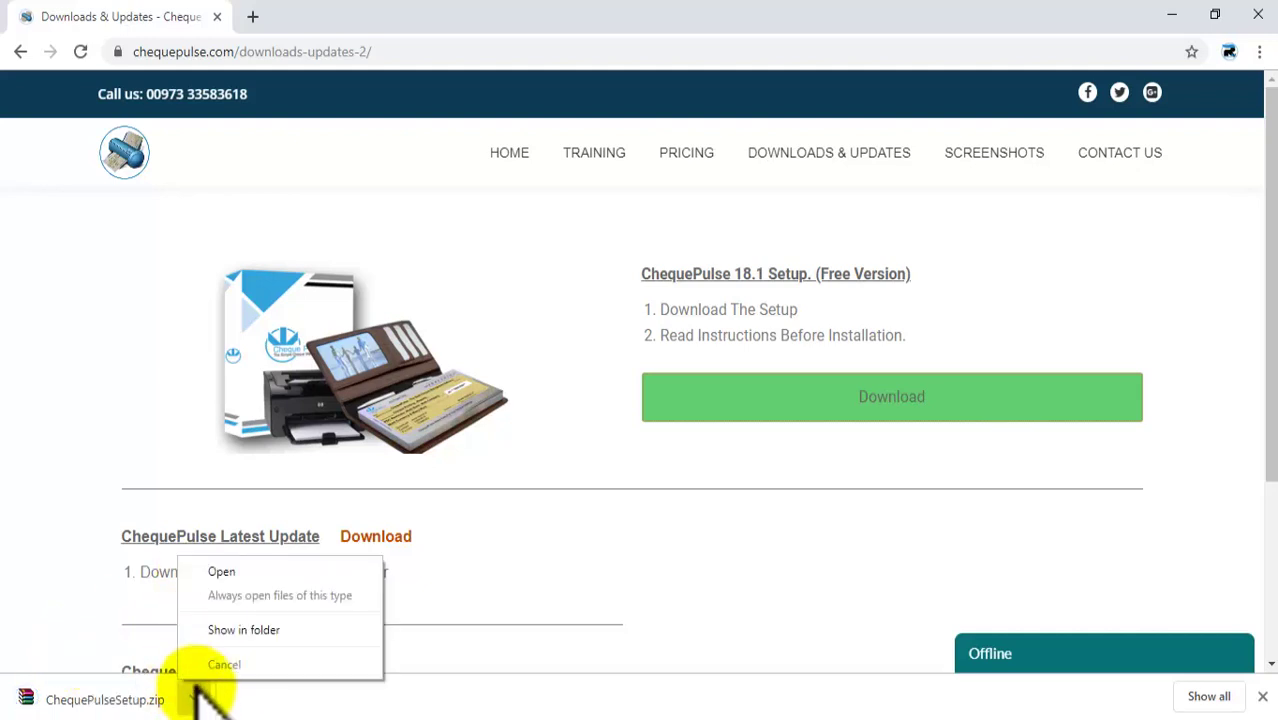
pyautogui.click(226, 630)
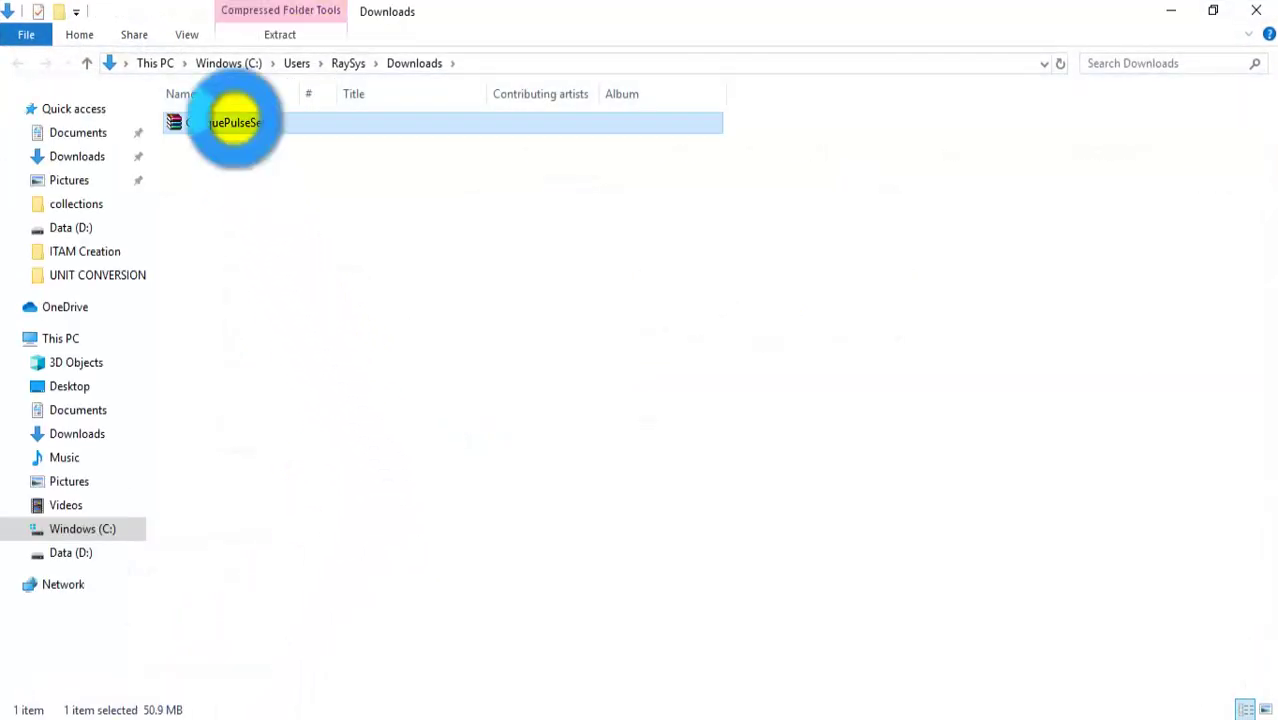
# Extract ChequePulseSetup.zip to ChequePulseSetup\ and open its inner ChequePulseSetup folder.
pyautogui.rightClick(234, 122)
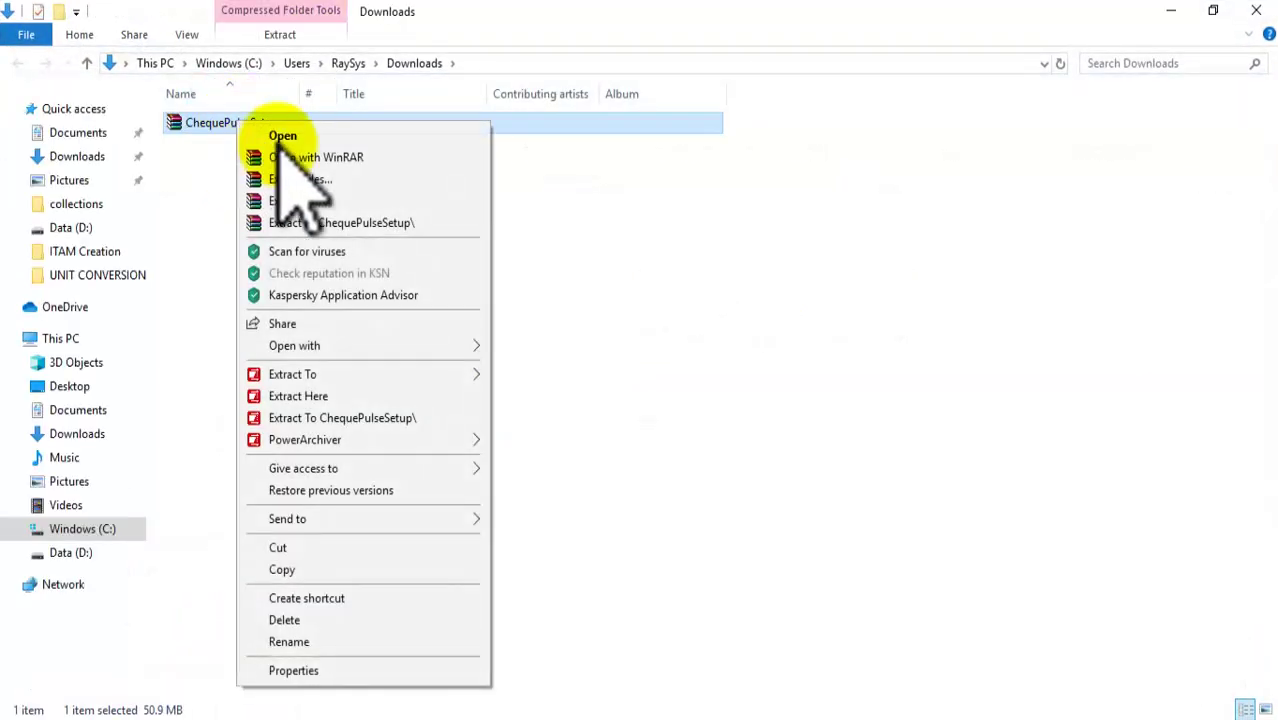
pyautogui.click(365, 220)
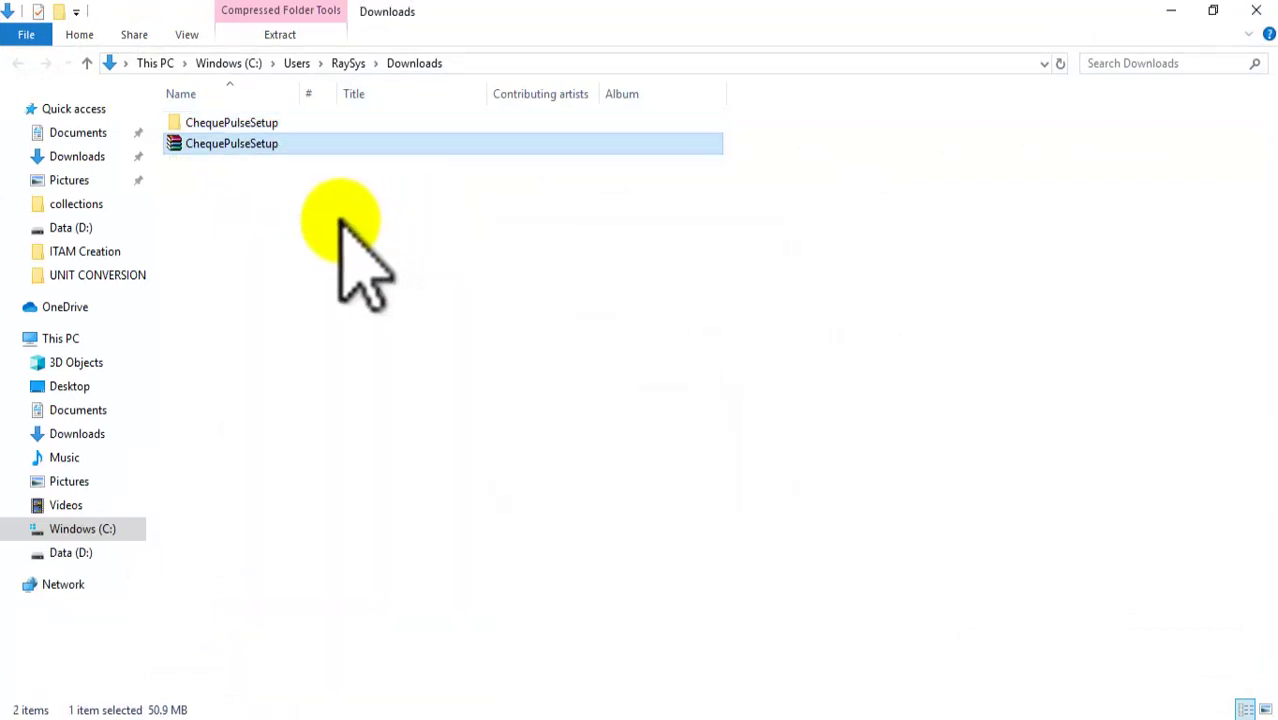
pyautogui.click(190, 125)
pyautogui.doubleClick(190, 125)
pyautogui.doubleClick(237, 125)
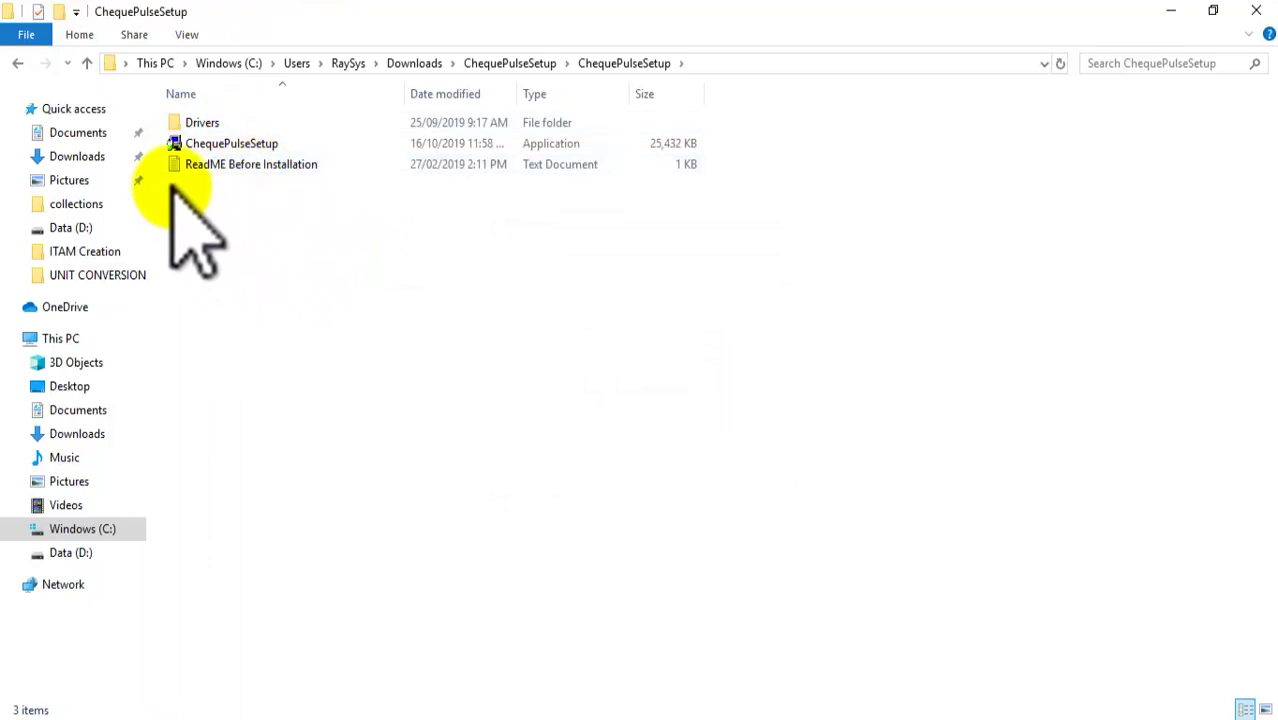
pyautogui.click(220, 164)
# Read the ReadMe's three steps: .NET Framework 4.6.1, Office System Driver, then ChequePulse Setup.
pyautogui.doubleClick(248, 164)
pyautogui.moveTo(420, 104); pyautogui.dragTo(618, 187)
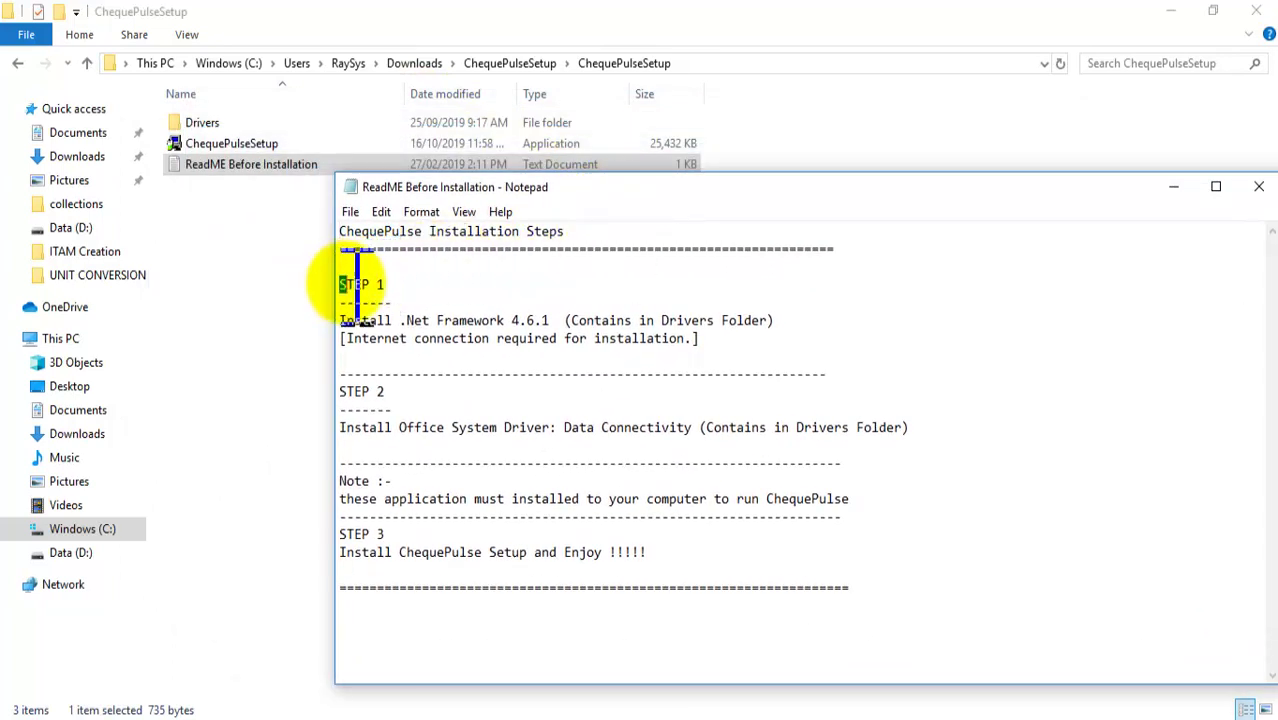
pyautogui.moveTo(357, 286); pyautogui.dragTo(420, 290)
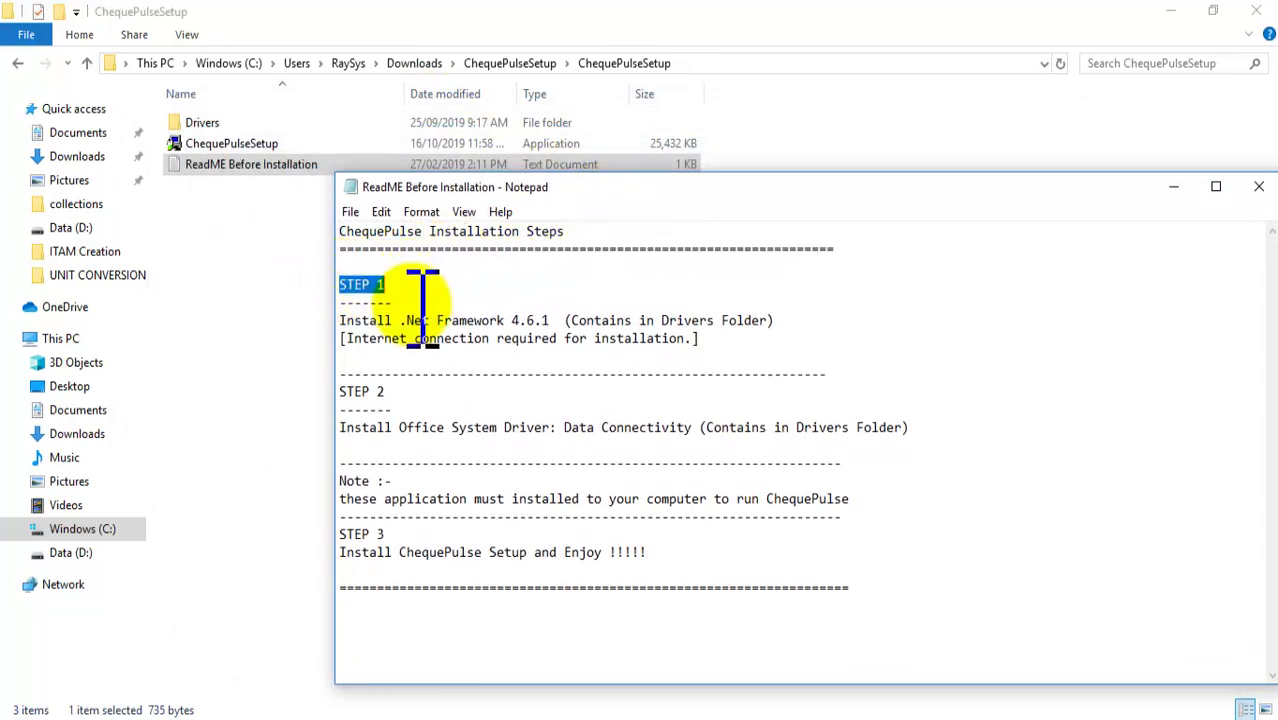
pyautogui.keyDown('shift'); pyautogui.click(718, 320); pyautogui.keyUp('shift')
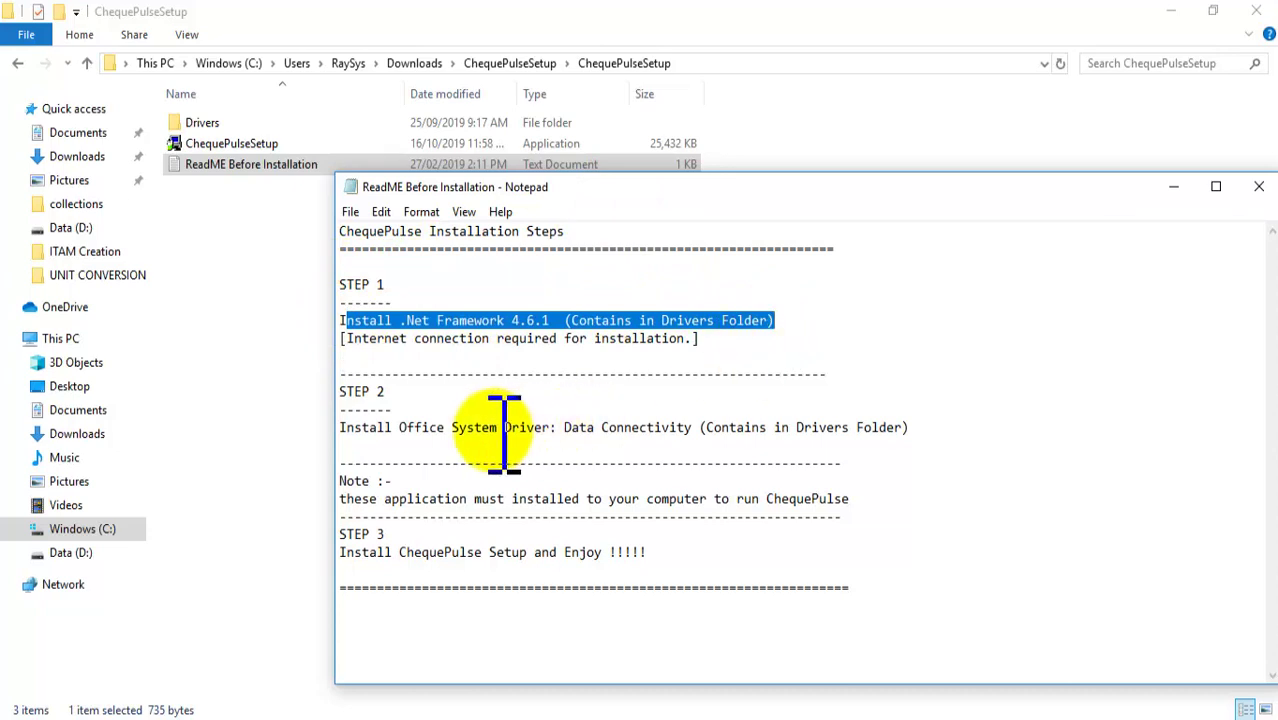
pyautogui.moveTo(364, 391); pyautogui.dragTo(912, 428)
pyautogui.click(341, 534)
pyautogui.moveTo(352, 538); pyautogui.dragTo(710, 560)
pyautogui.click(715, 558)
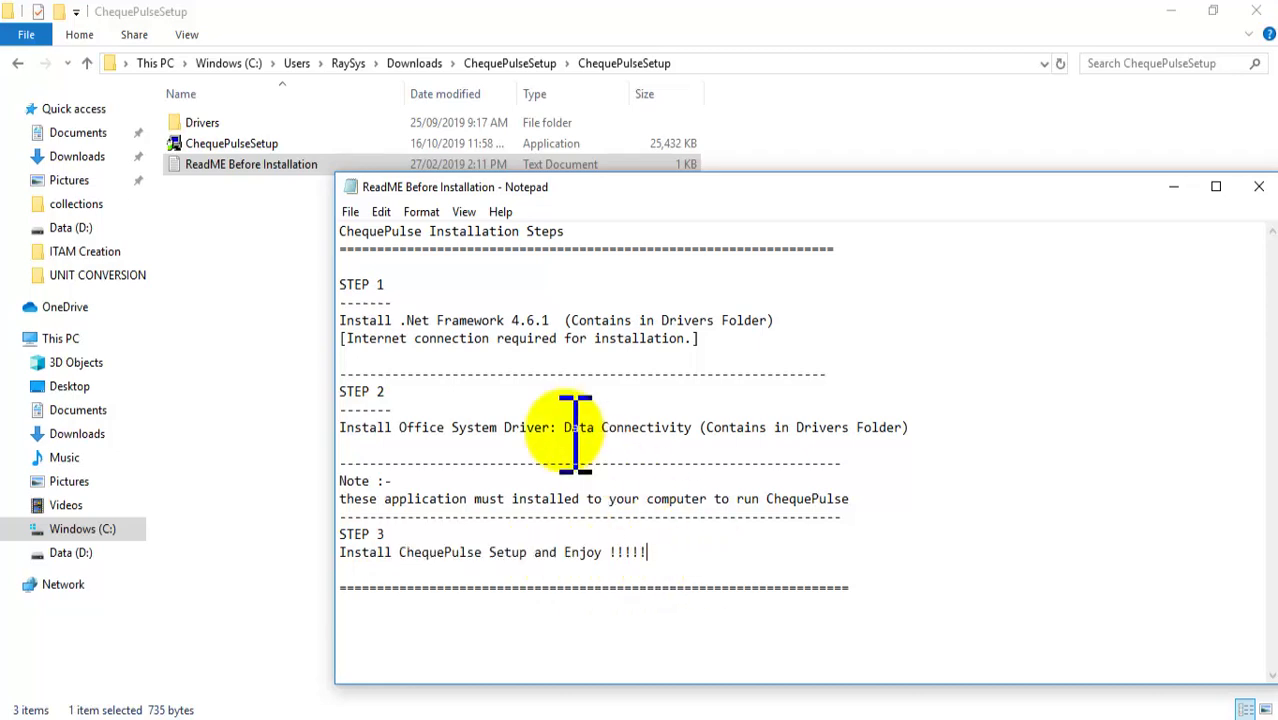
pyautogui.moveTo(341, 286); pyautogui.dragTo(770, 350)
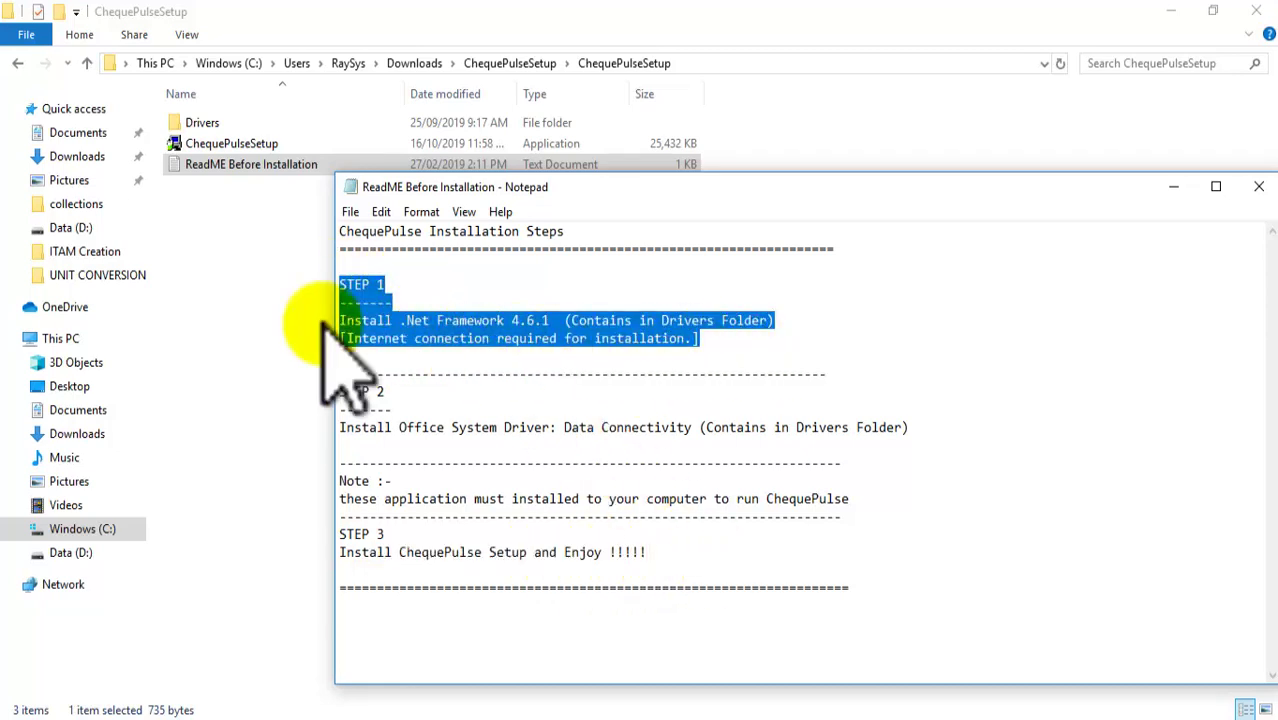
# Close the ReadMe and open the Drivers folder.
pyautogui.hotkey('alt', 'F4')
pyautogui.click(205, 124)
pyautogui.doubleClick(208, 124)
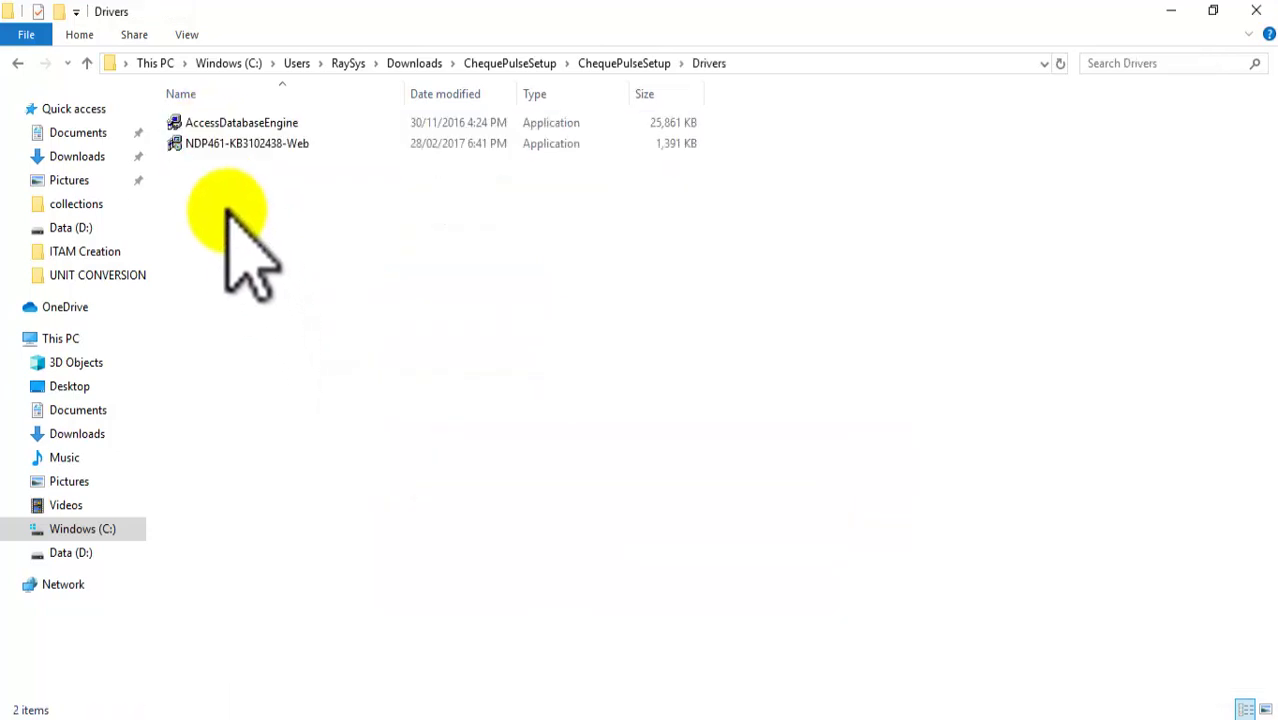
# Run the NDP461-KB3102438-Web installer, which reports .NET Framework 4.6.1 already installed.
pyautogui.click(205, 125)
pyautogui.click(205, 145)
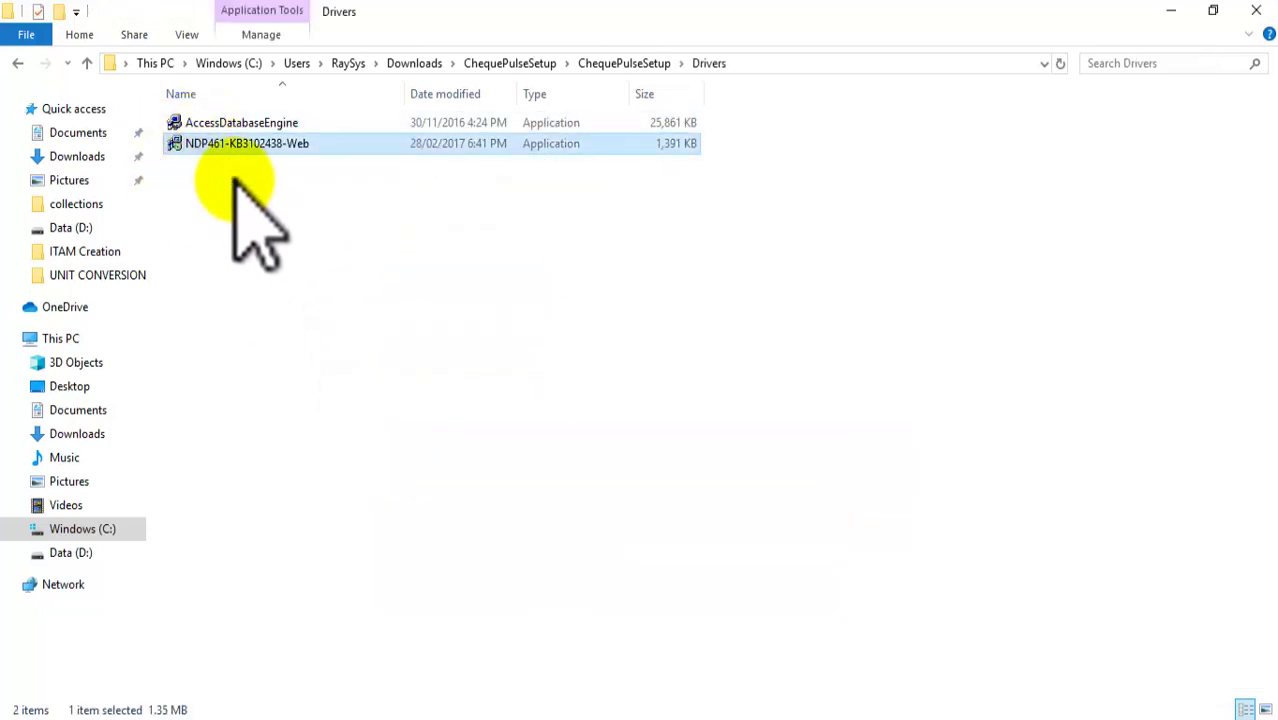
pyautogui.doubleClick(205, 145)
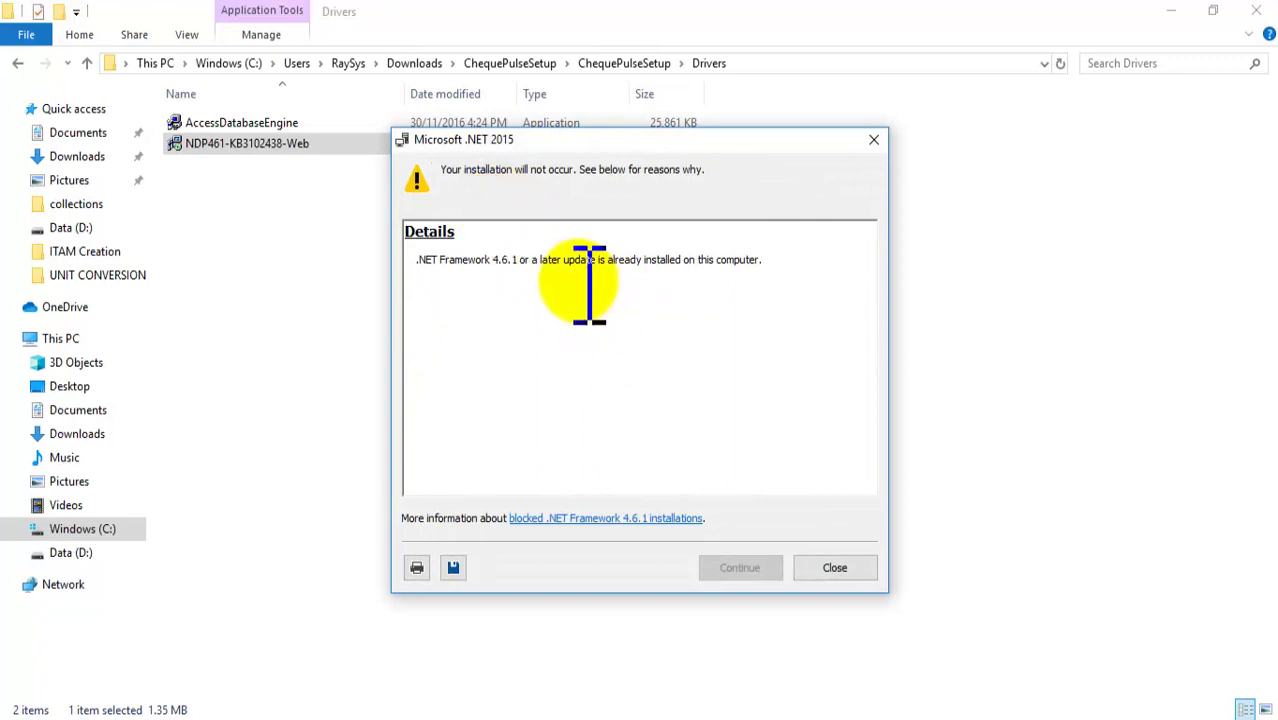
pyautogui.moveTo(547, 262); pyautogui.dragTo(757, 262)
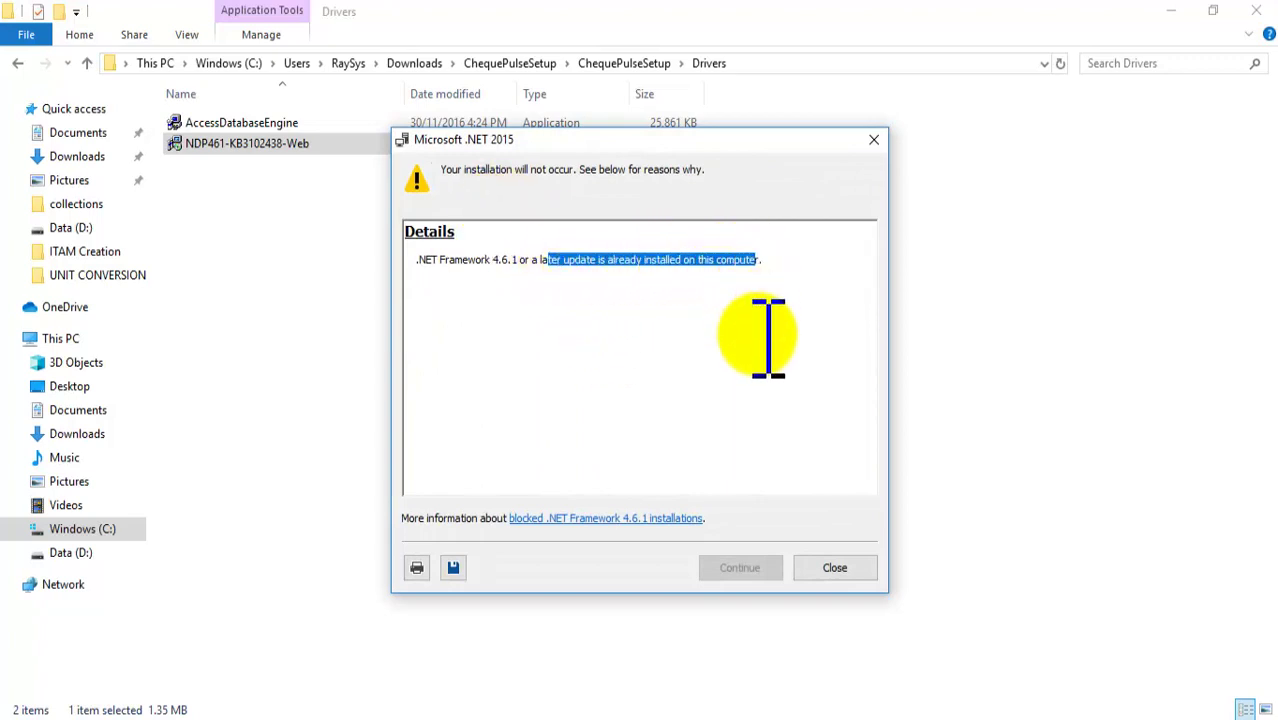
pyautogui.click(766, 345)
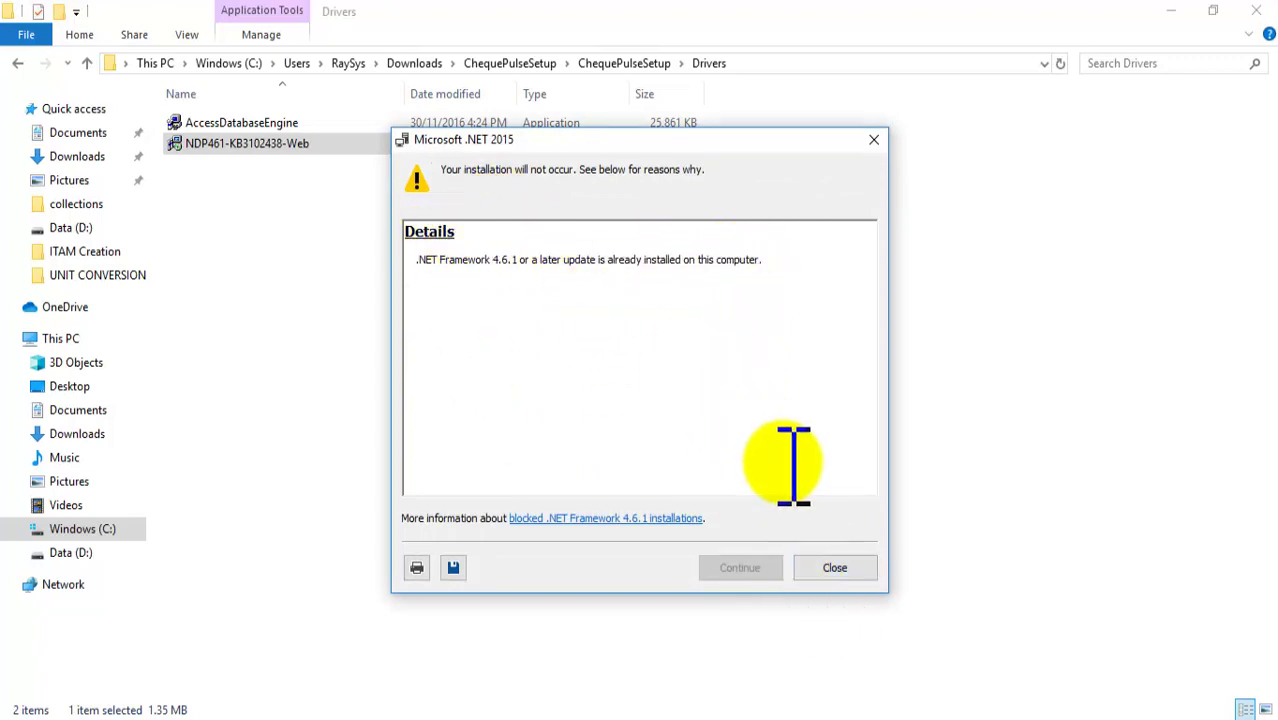
pyautogui.click(834, 567)
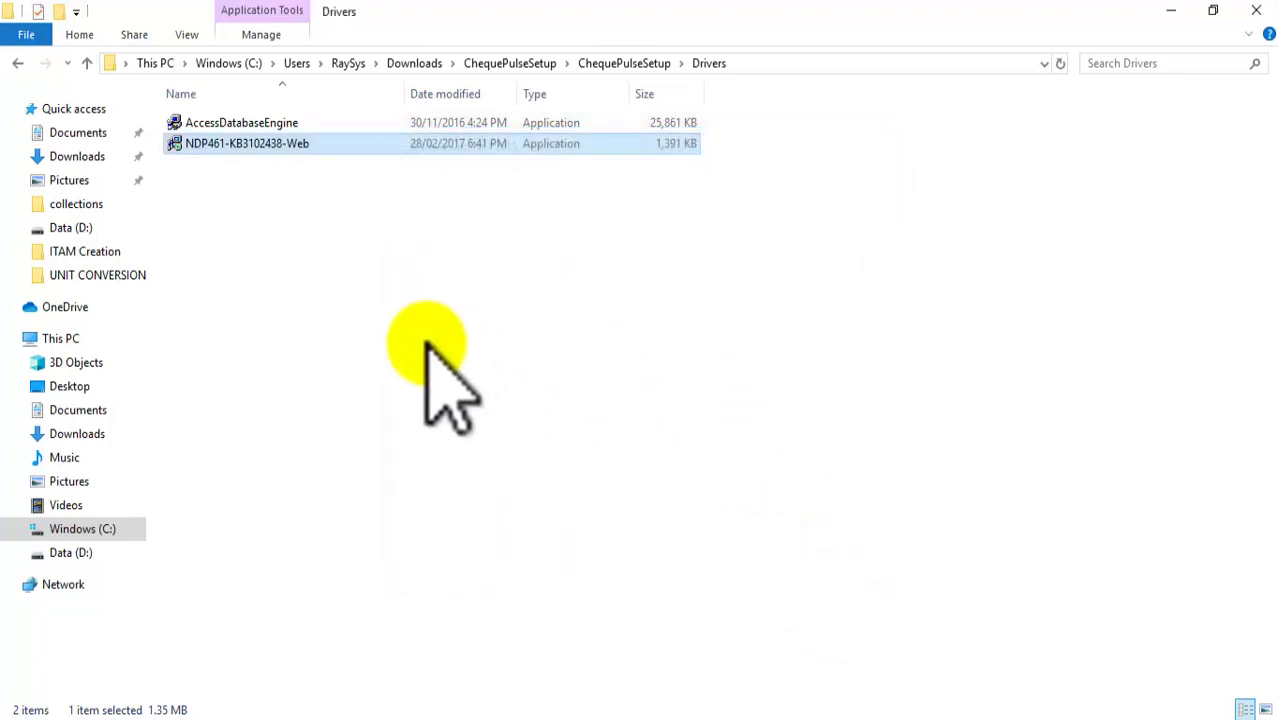
# Review the ReadMe's STEP 2 instruction, then return to the Drivers folder.
pyautogui.click(487, 712)
pyautogui.moveTo(340, 391); pyautogui.dragTo(939, 424)
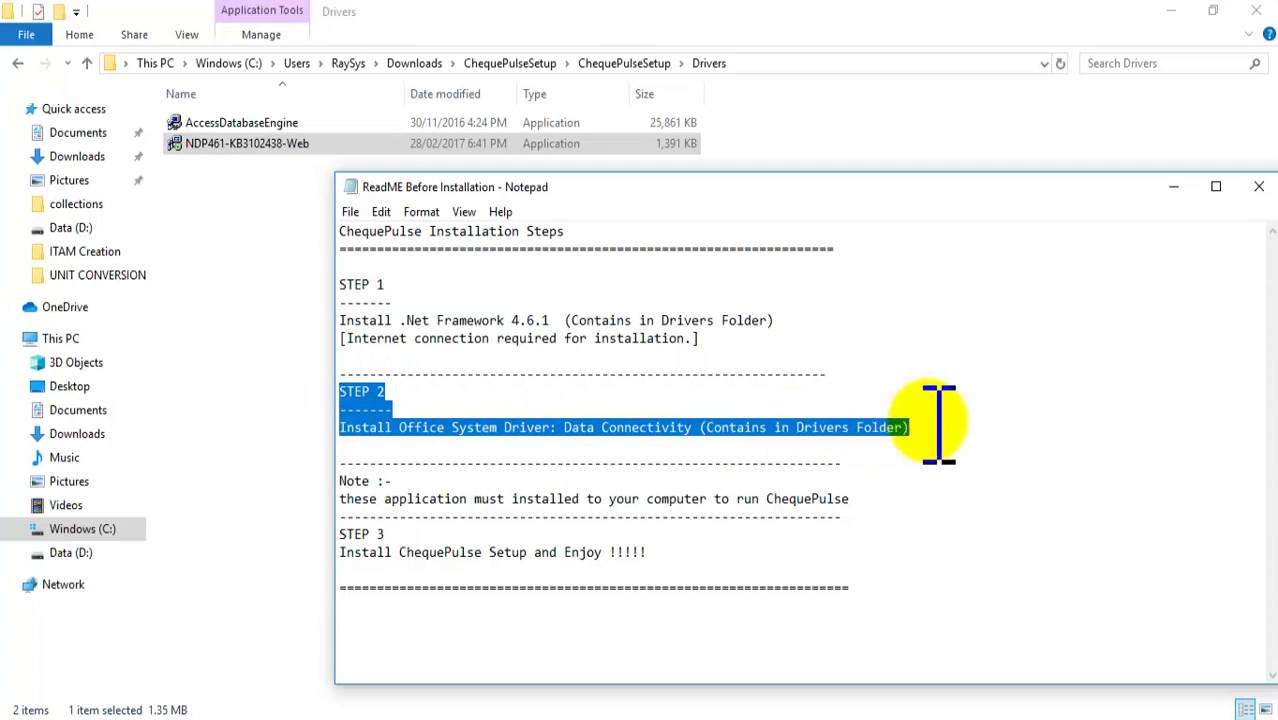
pyautogui.click(268, 280)
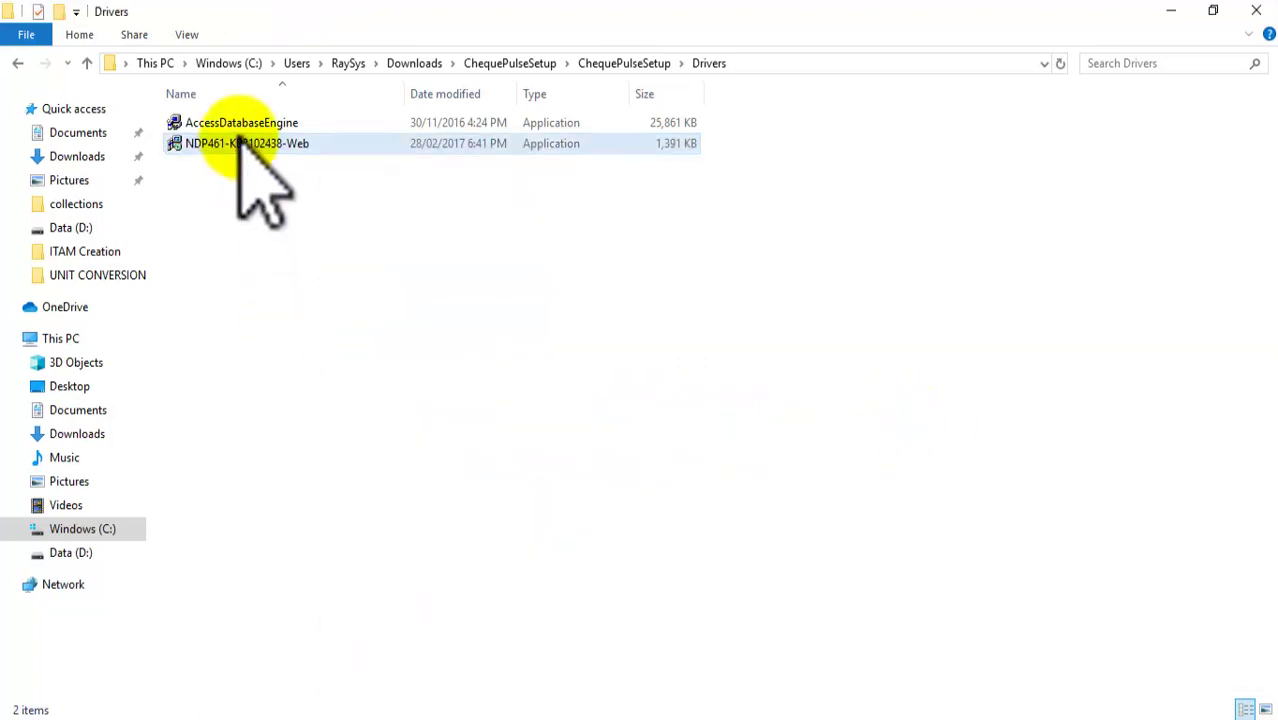
# Reinstall Access database engine 2007 without restarting, then read STEP 3 and close the ReadMe.
pyautogui.click(262, 122)
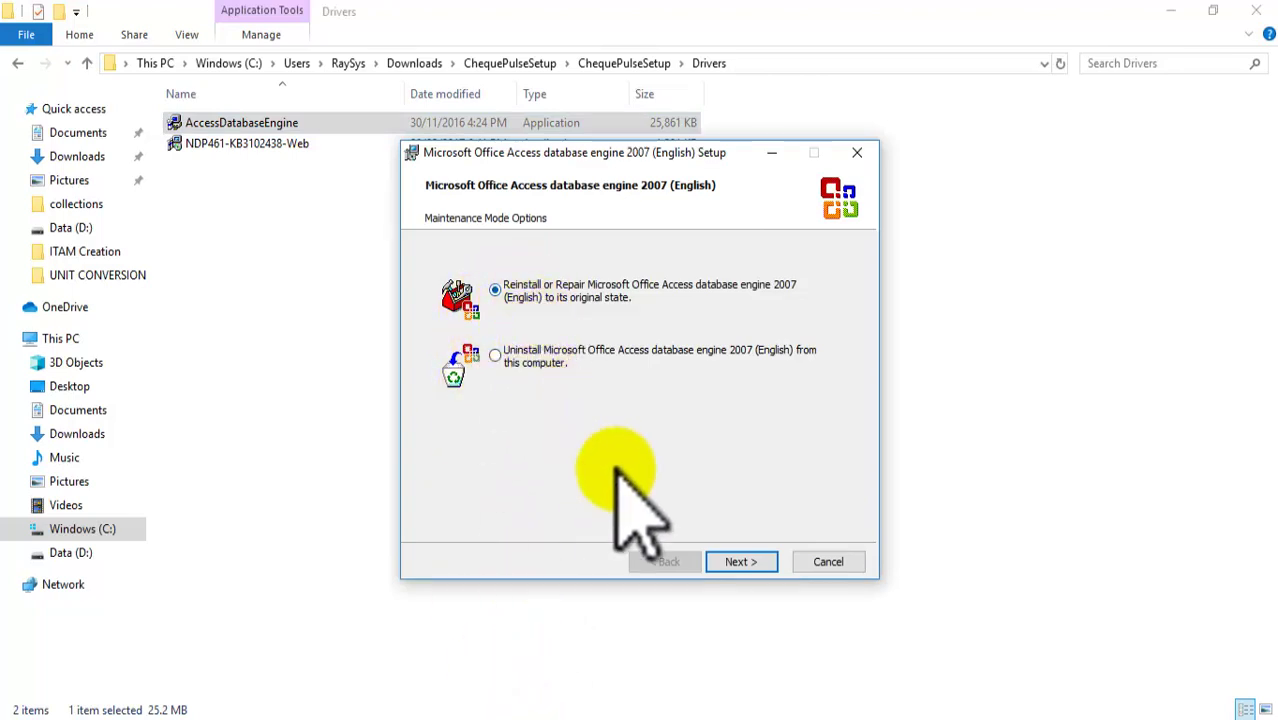
pyautogui.click(741, 561)
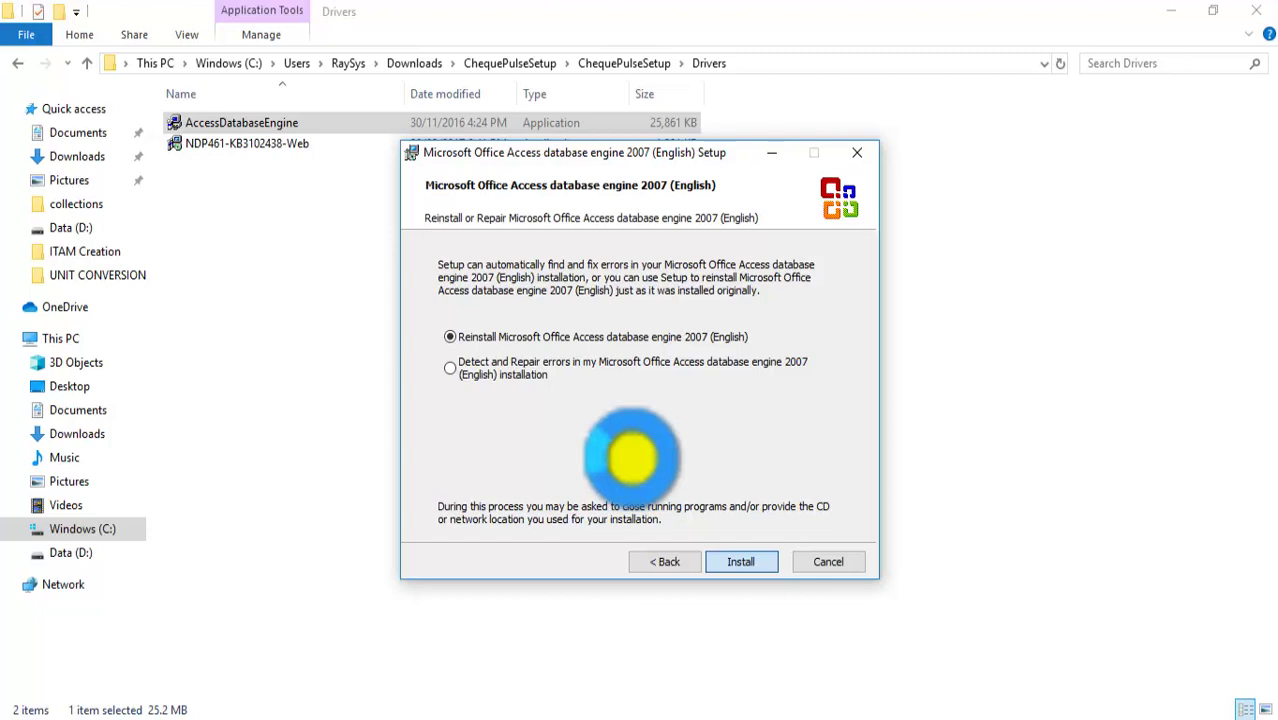
pyautogui.press('Return')
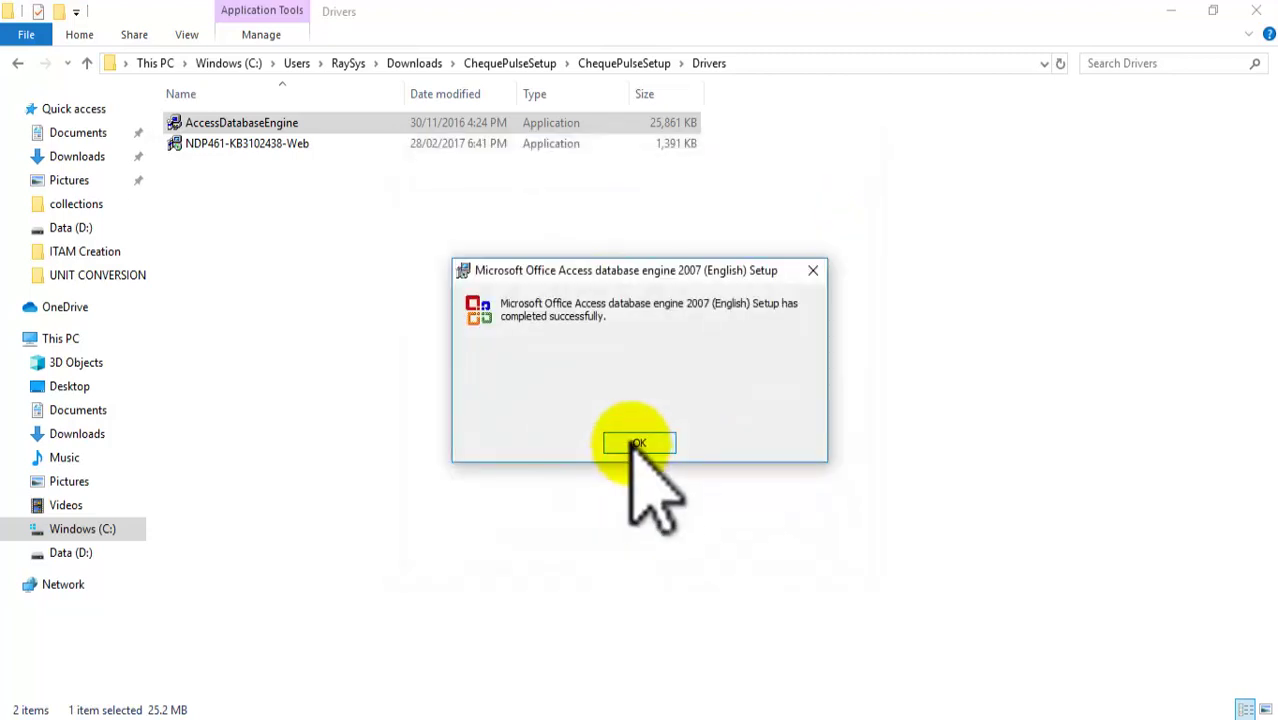
pyautogui.click(638, 443)
pyautogui.click(724, 236)
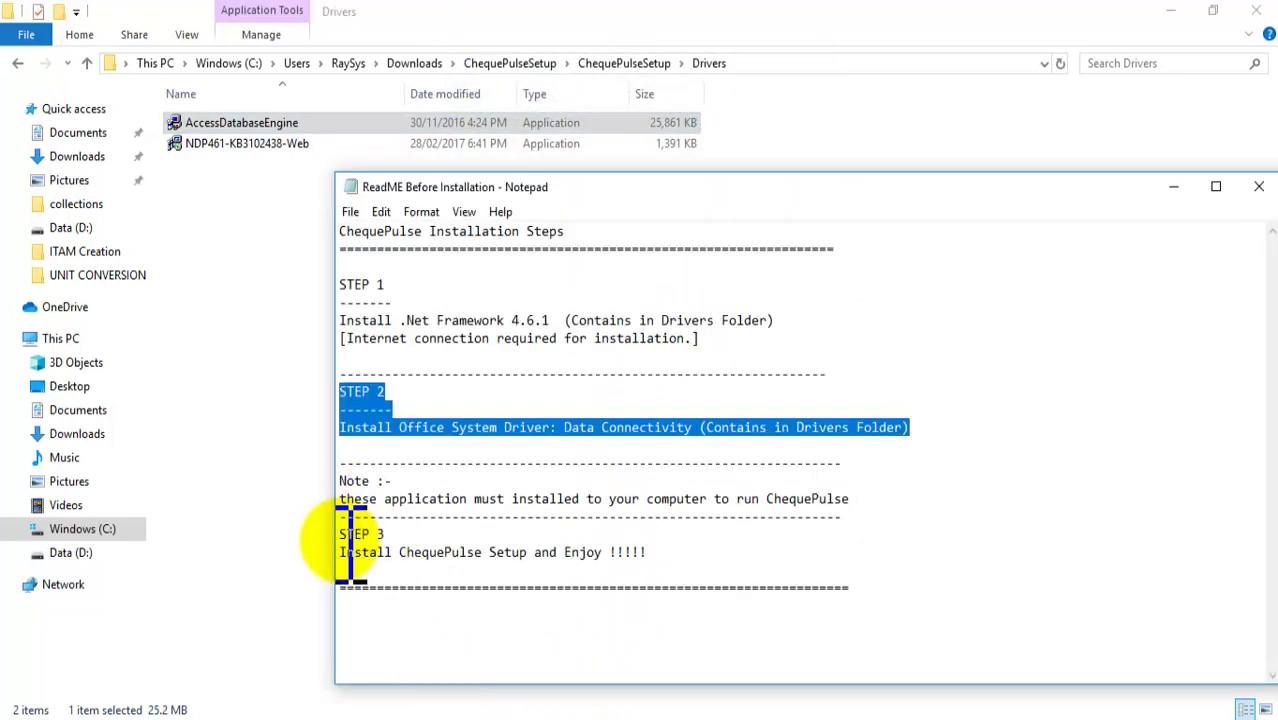
pyautogui.moveTo(349, 534); pyautogui.dragTo(650, 556)
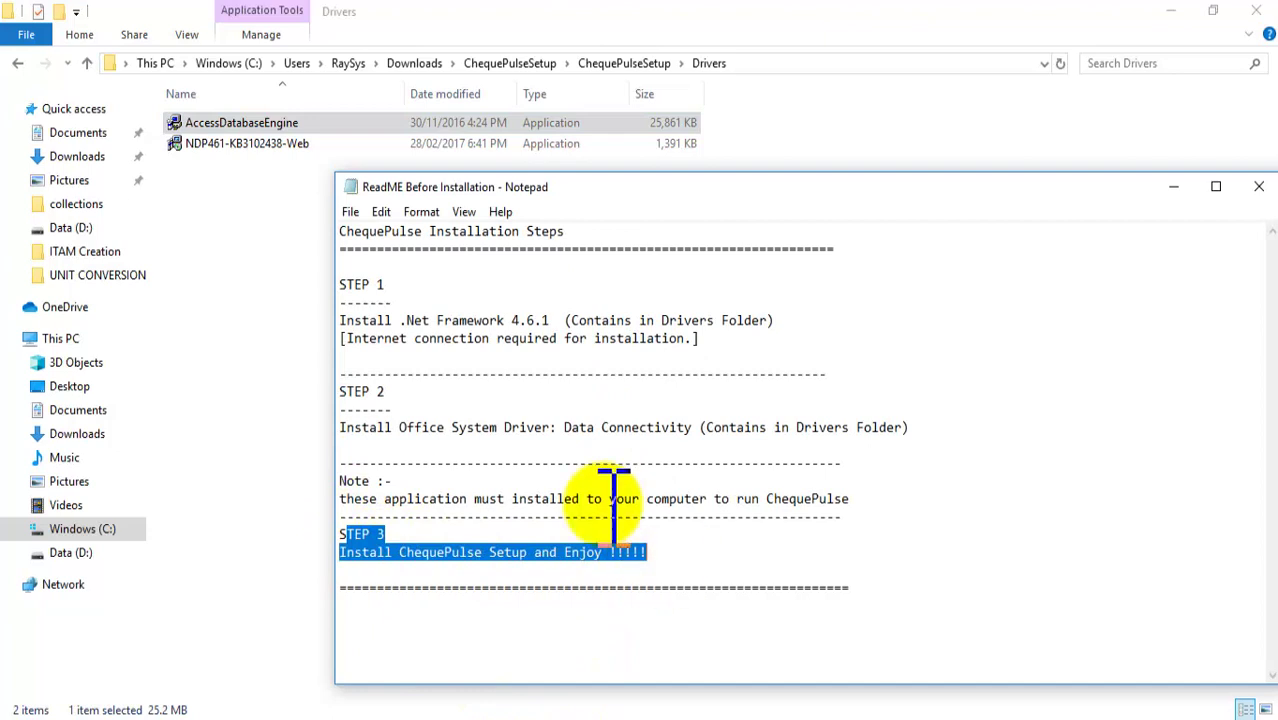
pyautogui.hotkey('alt', 'F4')
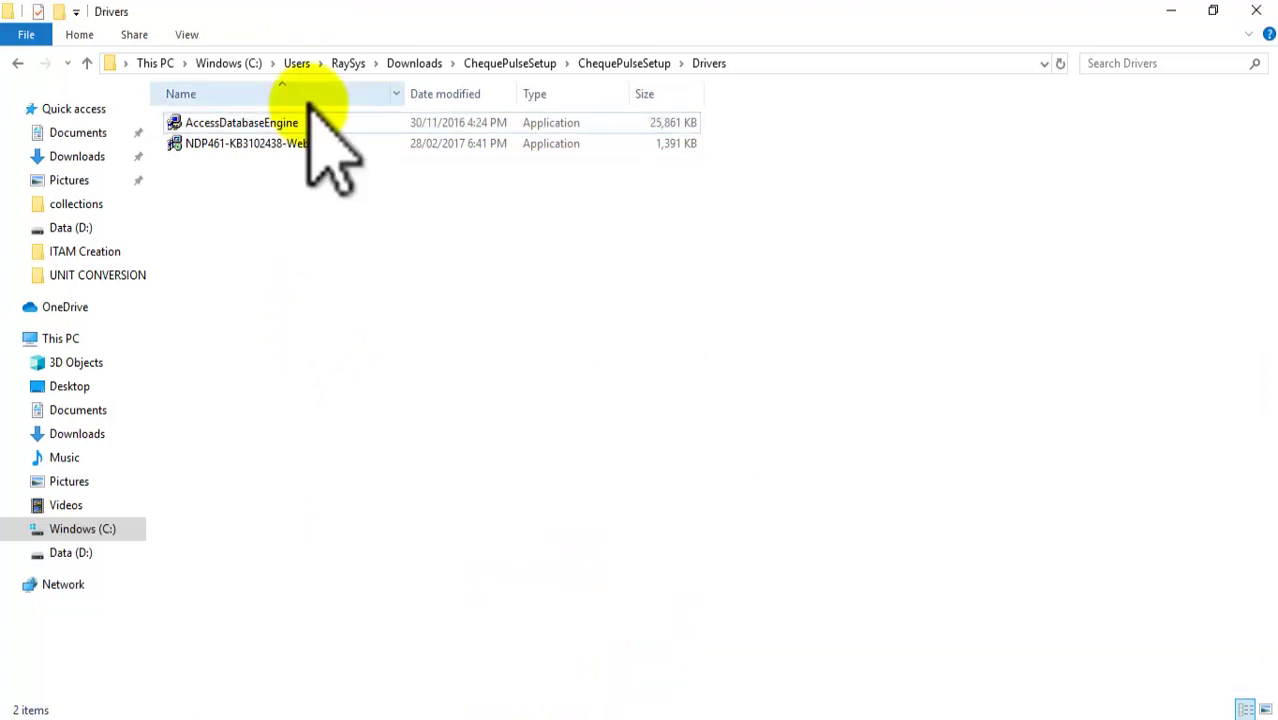
# Install ChequePulse SE from ChequePulseSetup with the default destination.
pyautogui.click(17, 63)
pyautogui.click(215, 145)
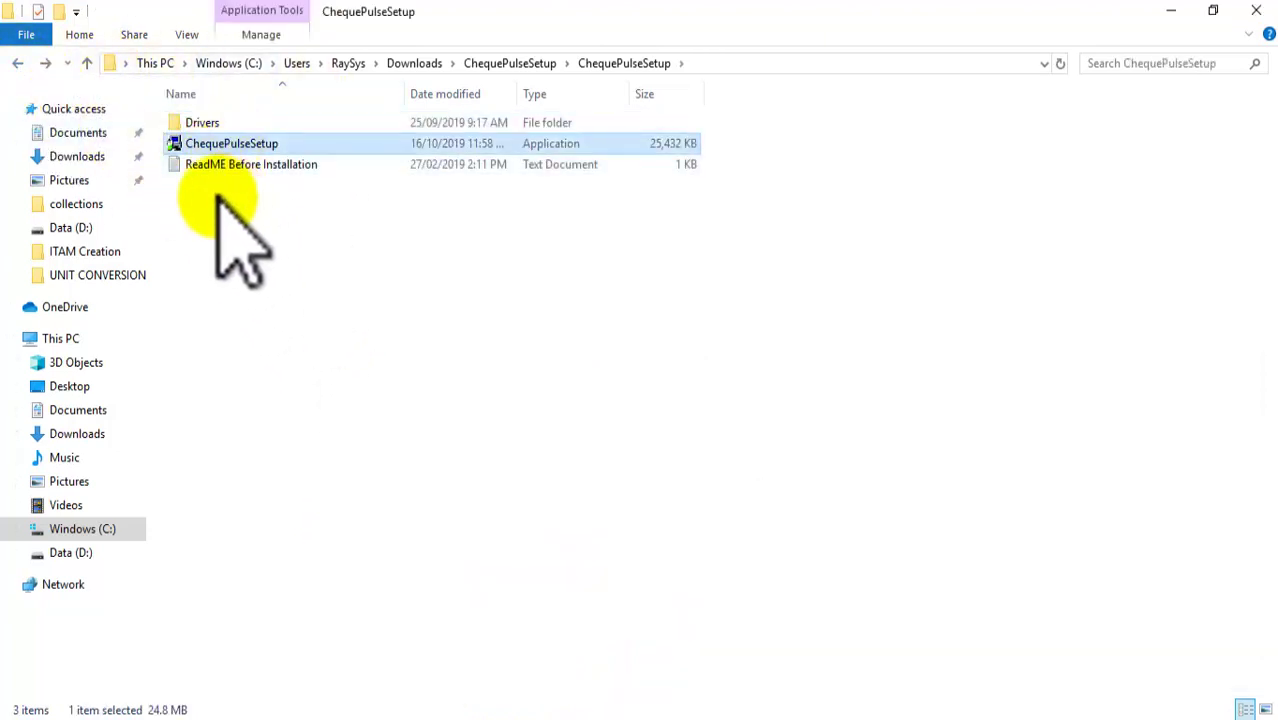
pyautogui.doubleClick(230, 145)
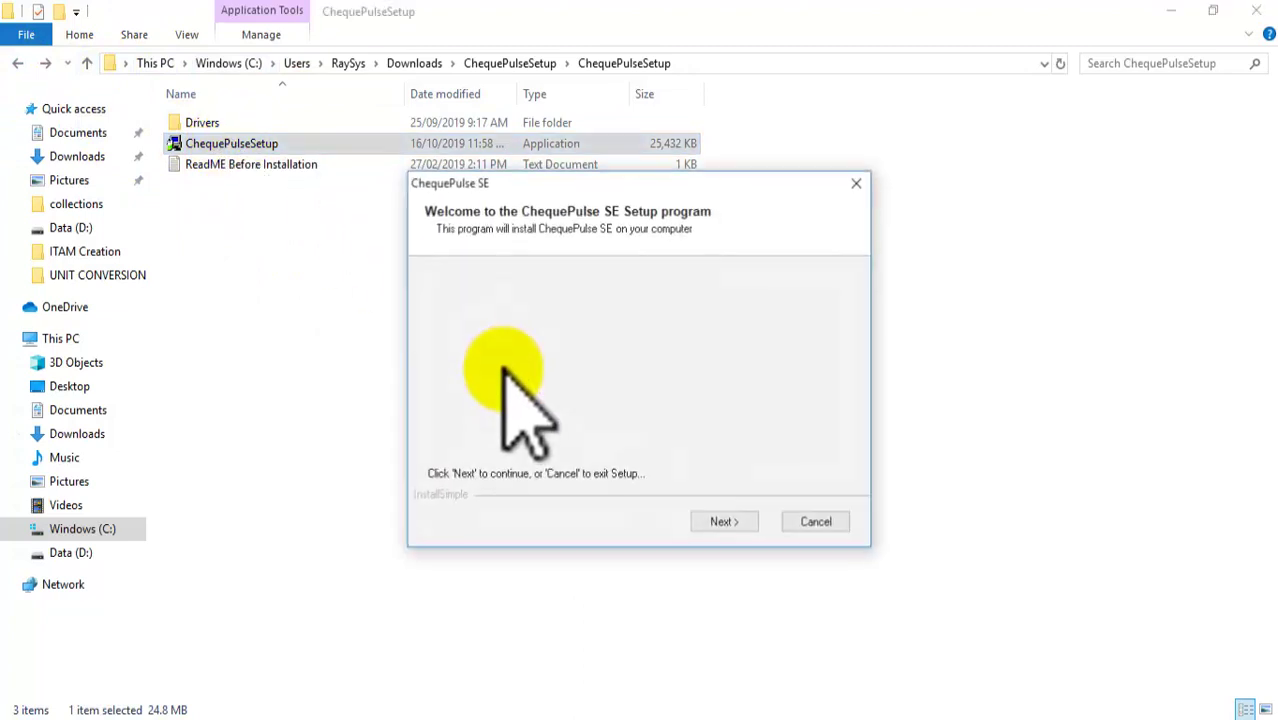
pyautogui.click(720, 523)
pyautogui.click(720, 523)
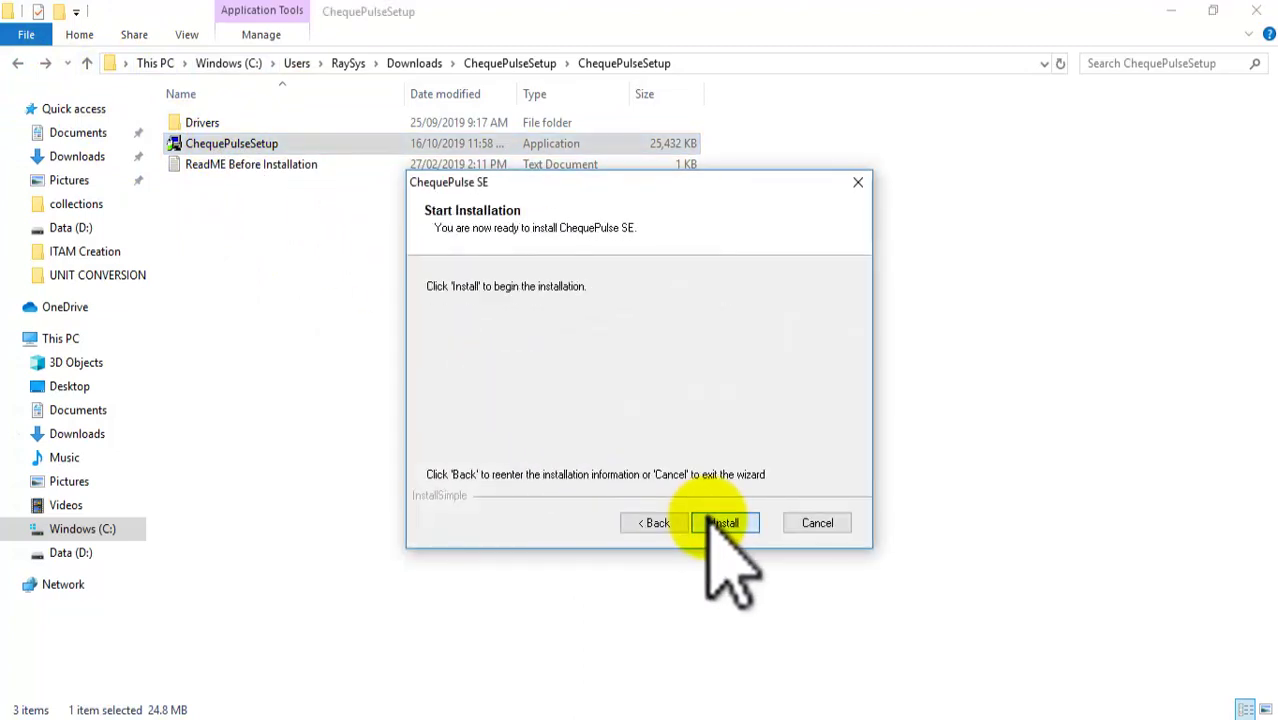
pyautogui.click(720, 523)
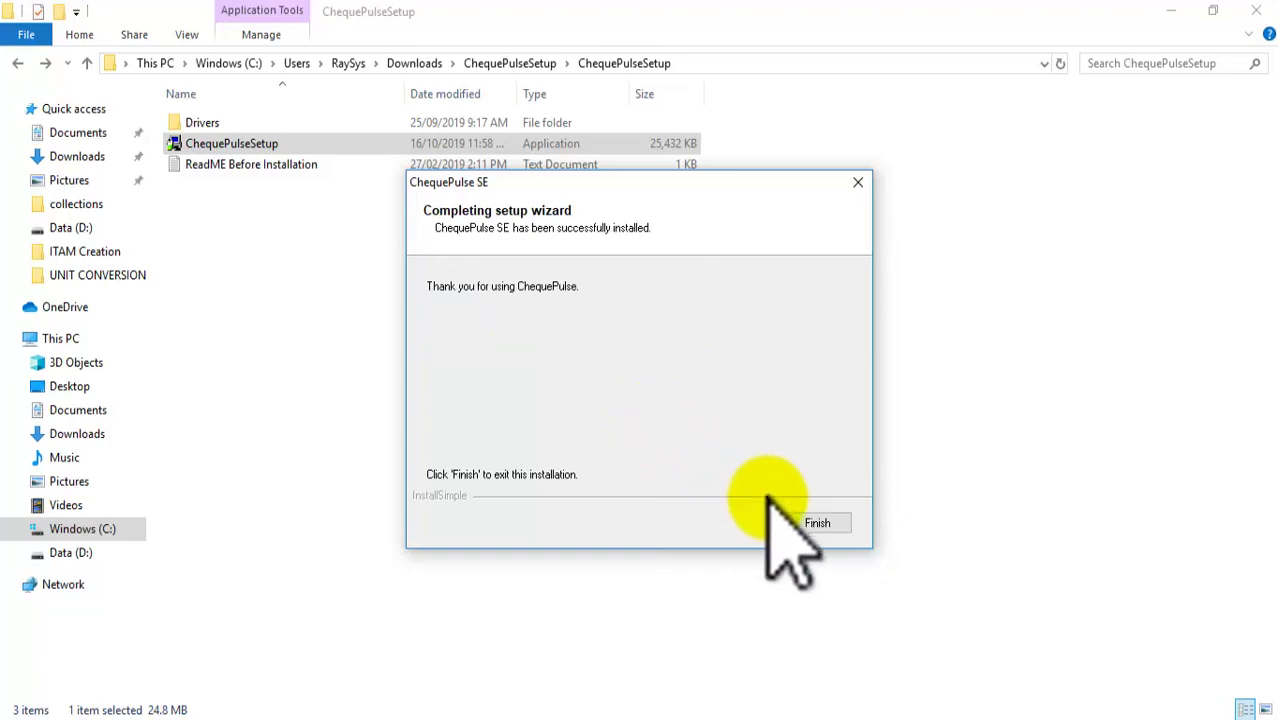
pyautogui.click(805, 522)
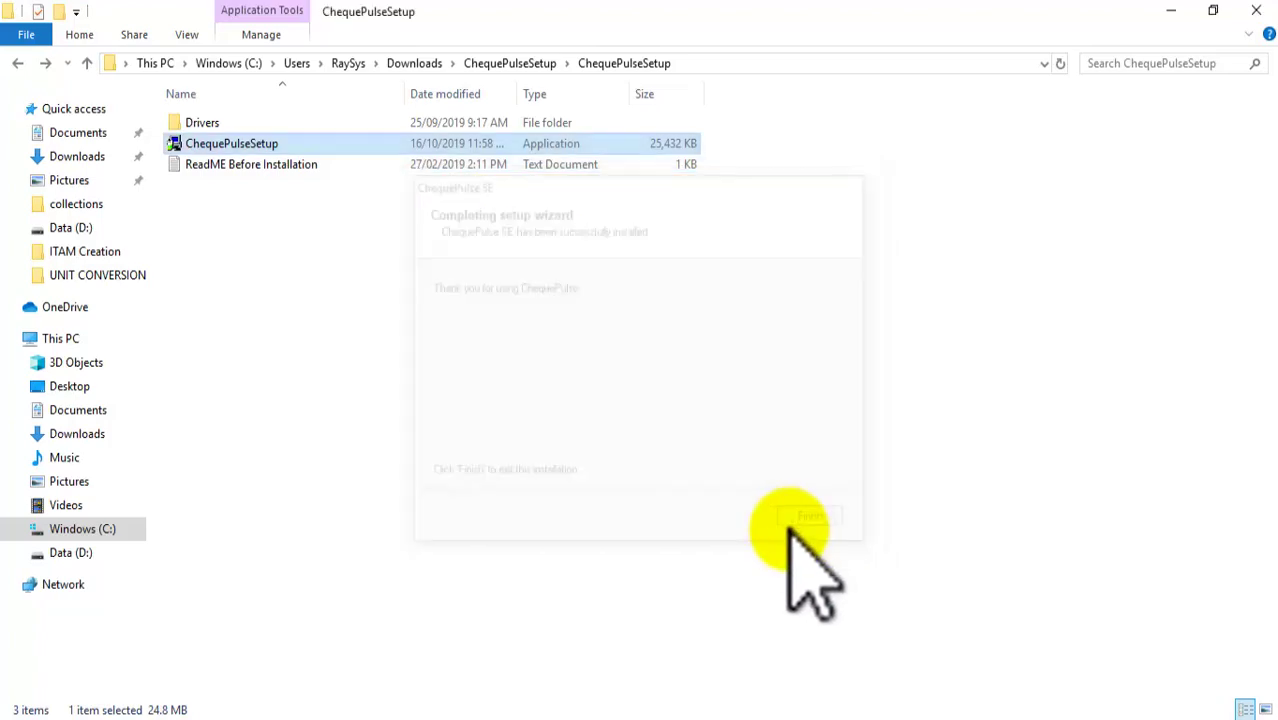
# Close File Explorer, the ReadMe, the installation error message and Chrome.
pyautogui.click(1255, 11)
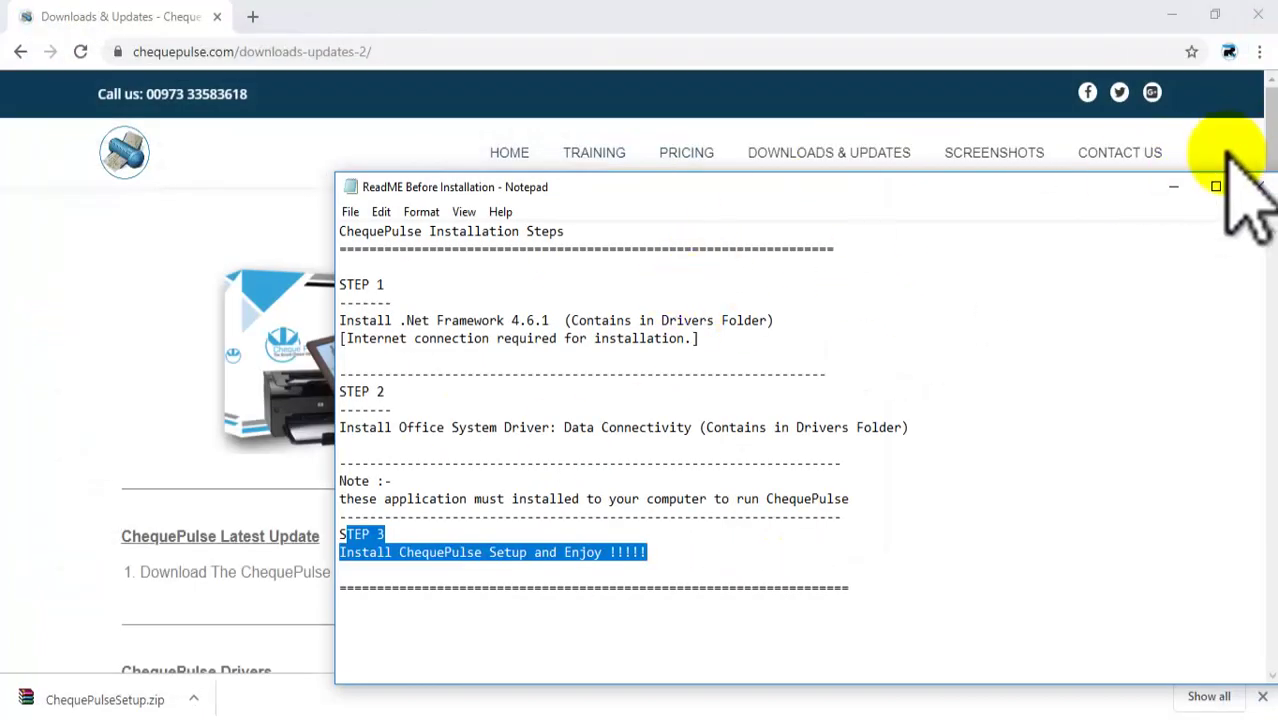
pyautogui.click(1250, 185)
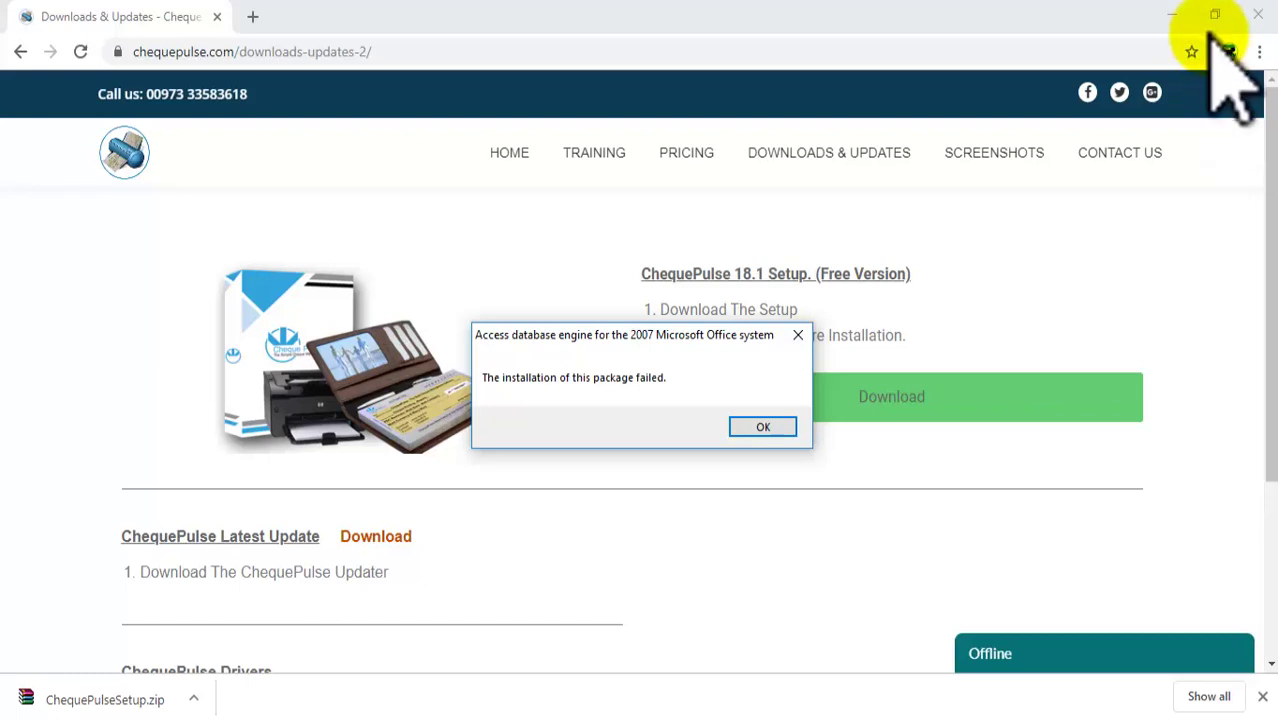
pyautogui.click(798, 335)
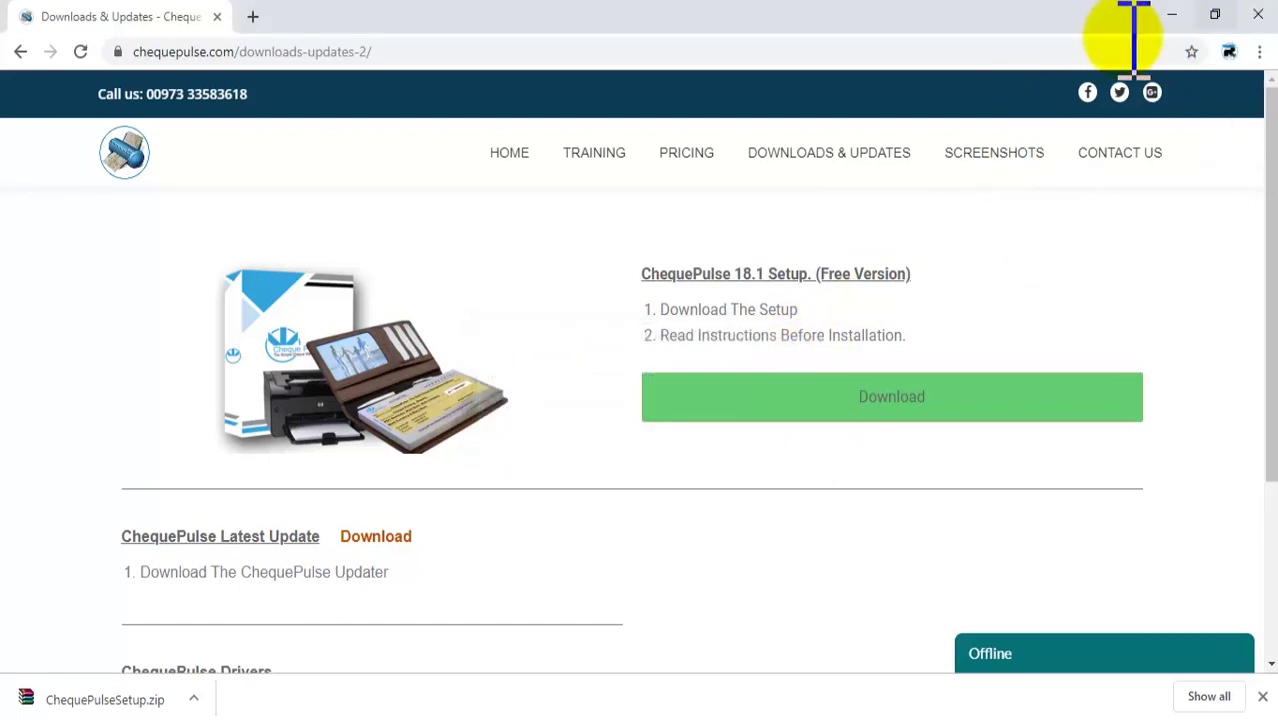
pyautogui.click(1255, 14)
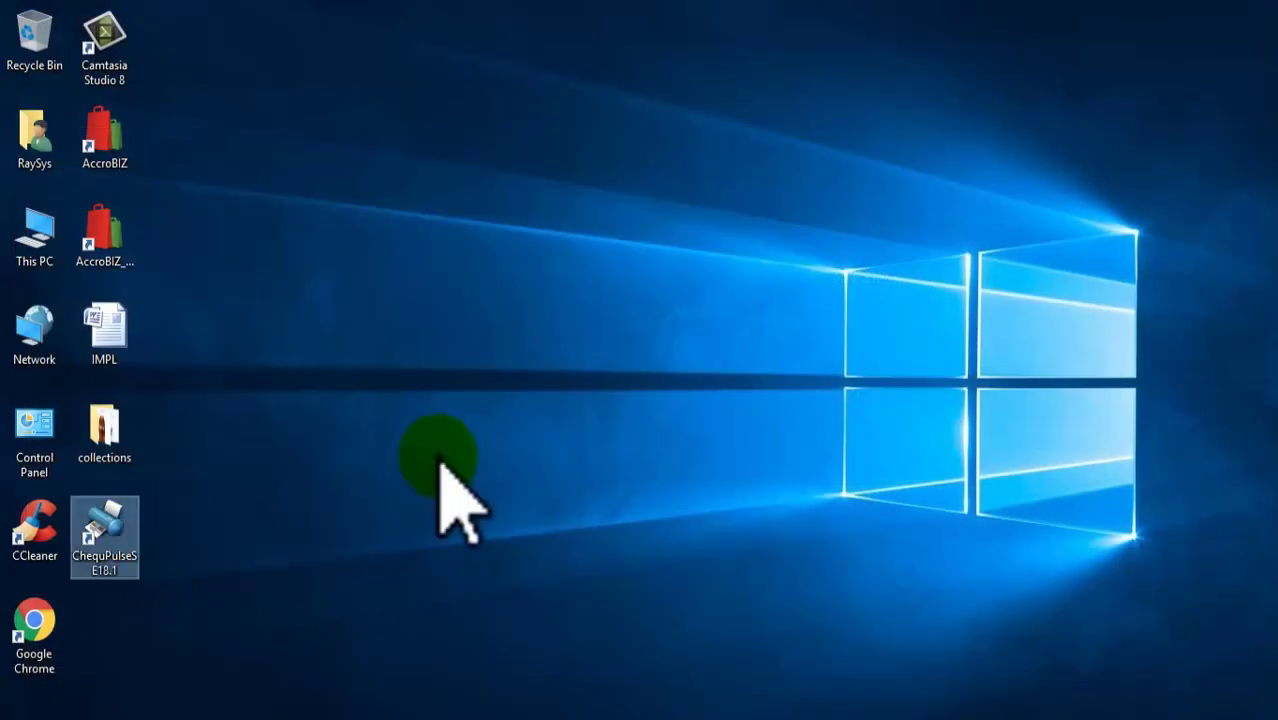
# Launch ChequePulse SE, log in with the administrator credentials, and dismiss the Training dialog.
pyautogui.doubleClick(122, 532)
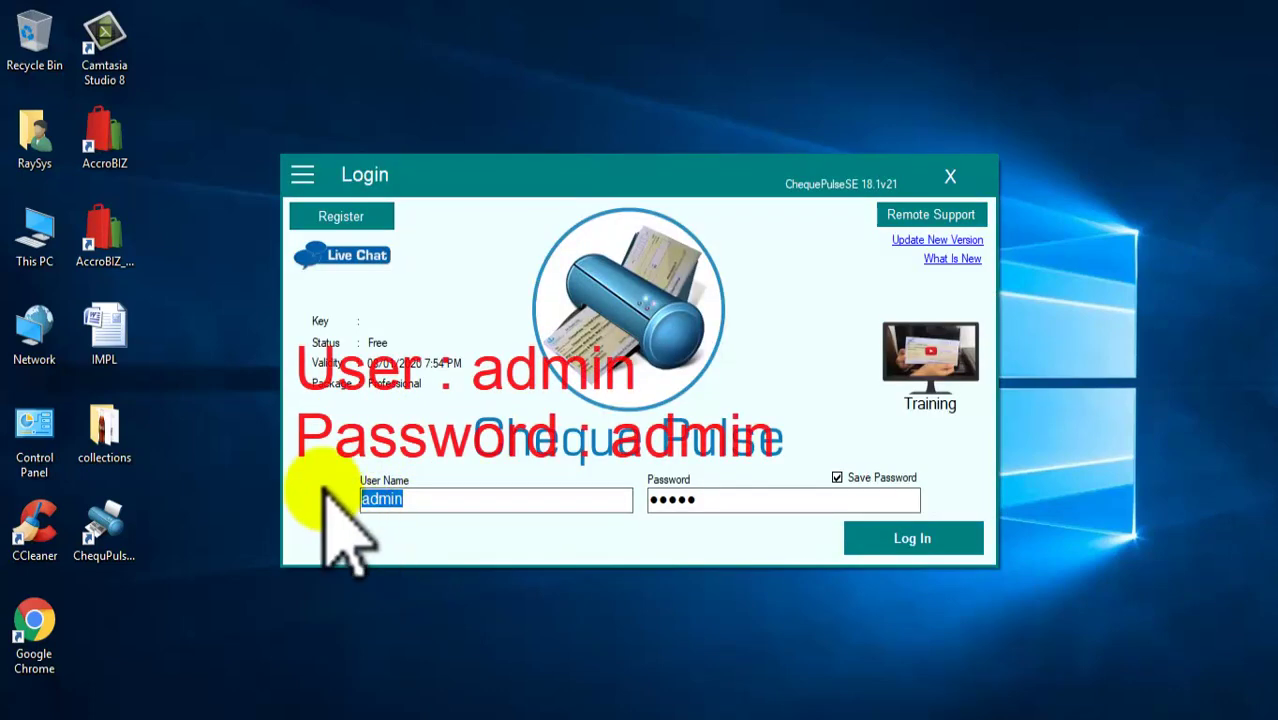
pyautogui.click(728, 505)
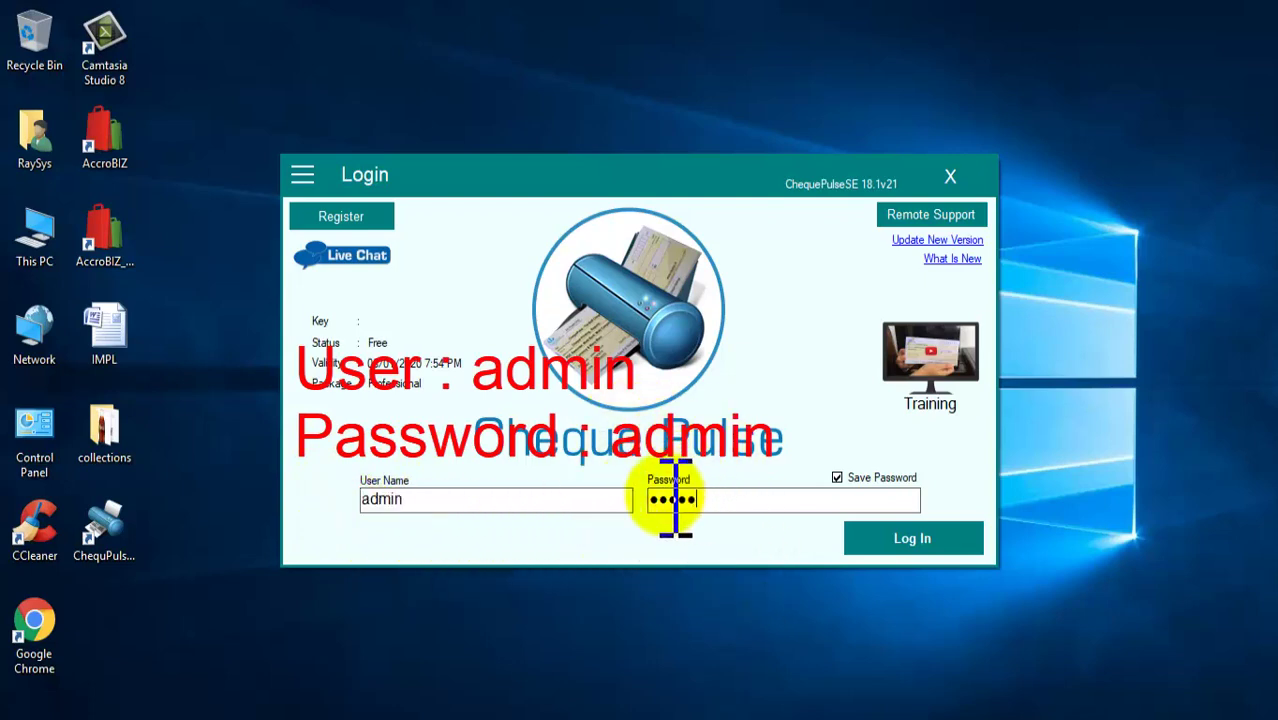
pyautogui.click(912, 540)
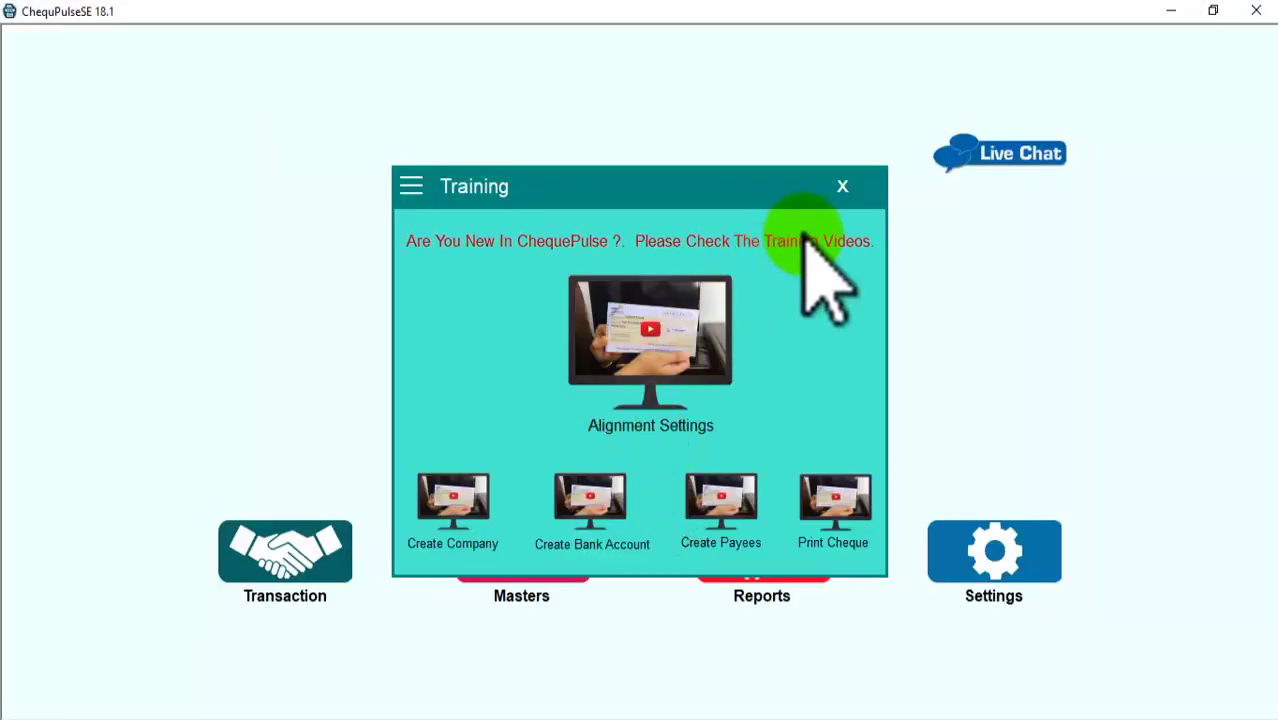
pyautogui.click(842, 186)
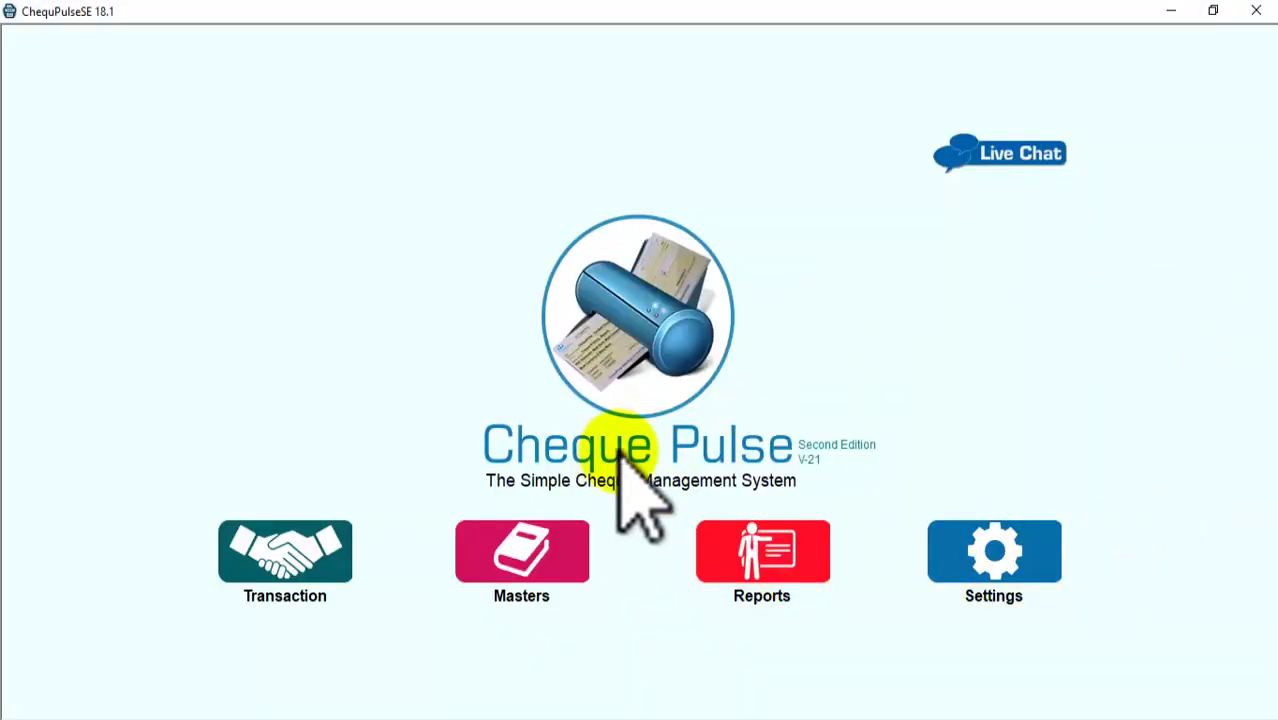